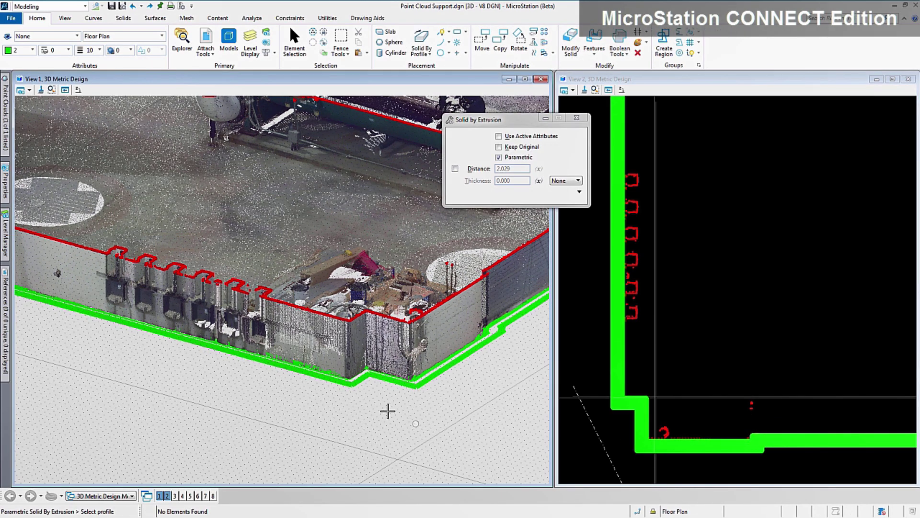
Step: Extrude the green floor-plan wall outline upward in View 1 into a parametric solid about 3 m high
{"action": "left_click", "coordinate": [351, 384]}
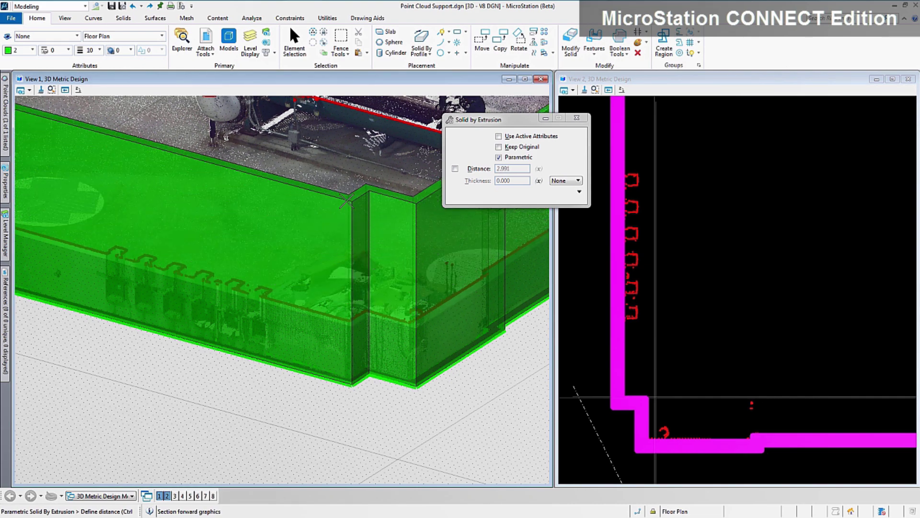
{"action": "left_click", "coordinate": [349, 196]}
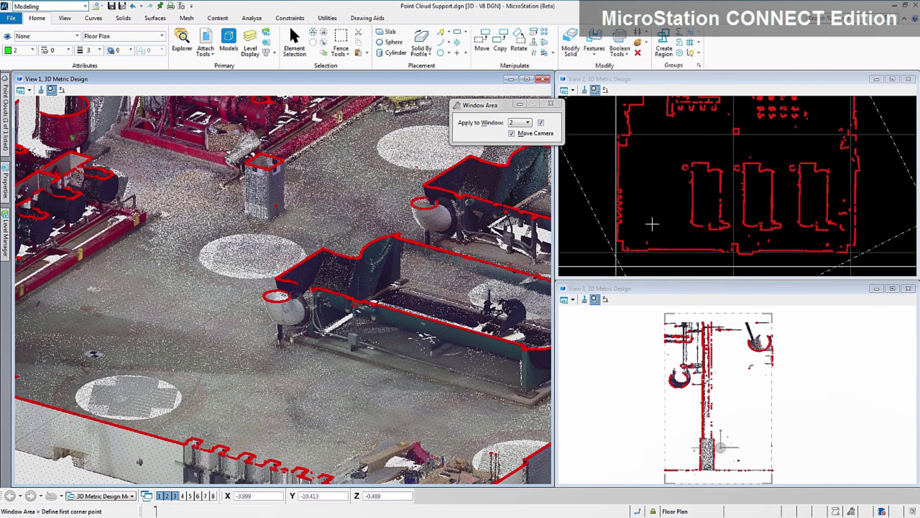
Step: Model the square column as a slab solid about 0.46 by 0.45 m from its section in View 2, setting its height in View 3
{"action": "left_click", "coordinate": [738, 138]}
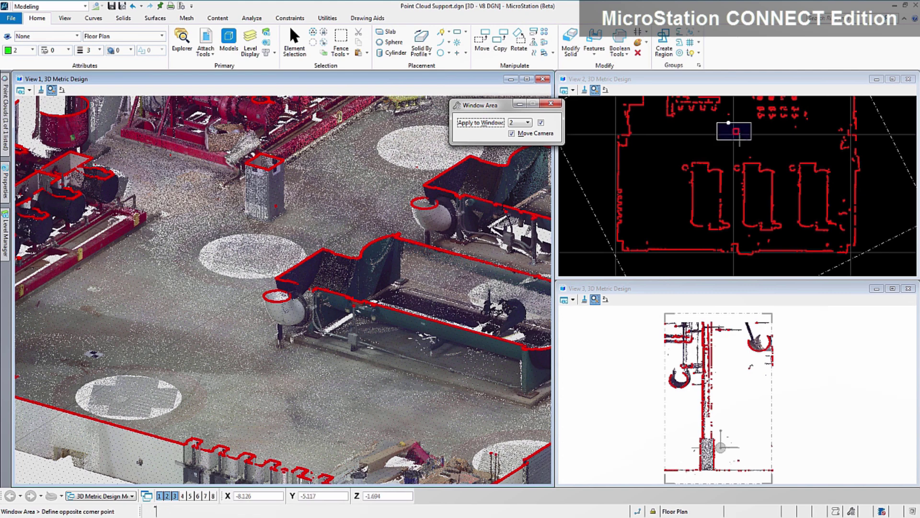
{"action": "left_click", "coordinate": [738, 139]}
{"action": "right_click", "coordinate": [730, 152]}
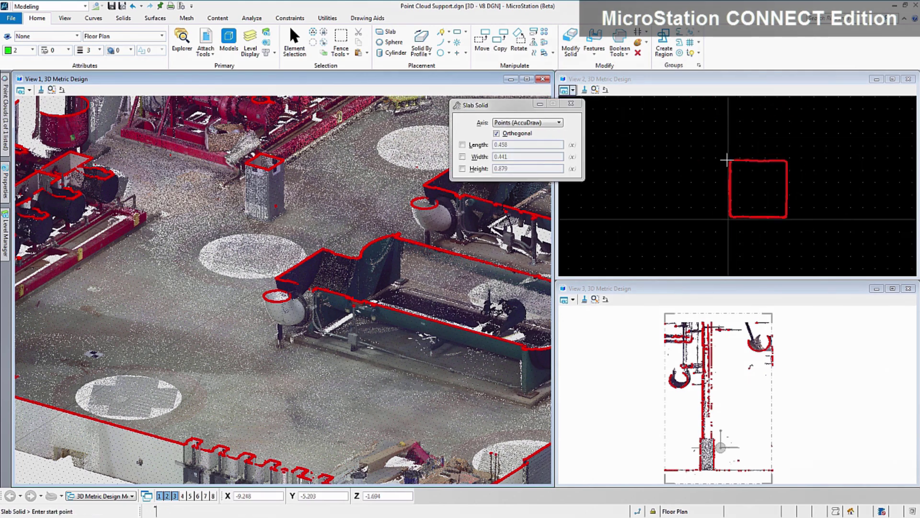
{"action": "left_click", "coordinate": [730, 161]}
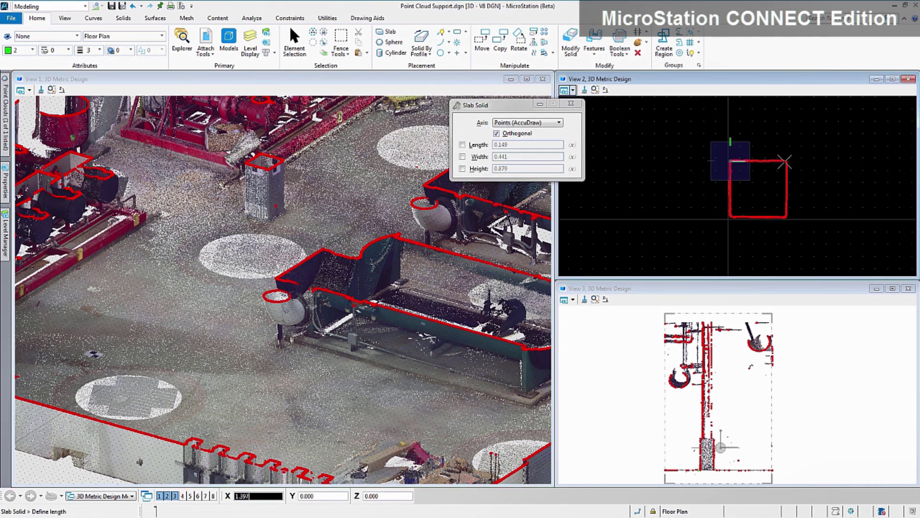
{"action": "left_click", "coordinate": [785, 161]}
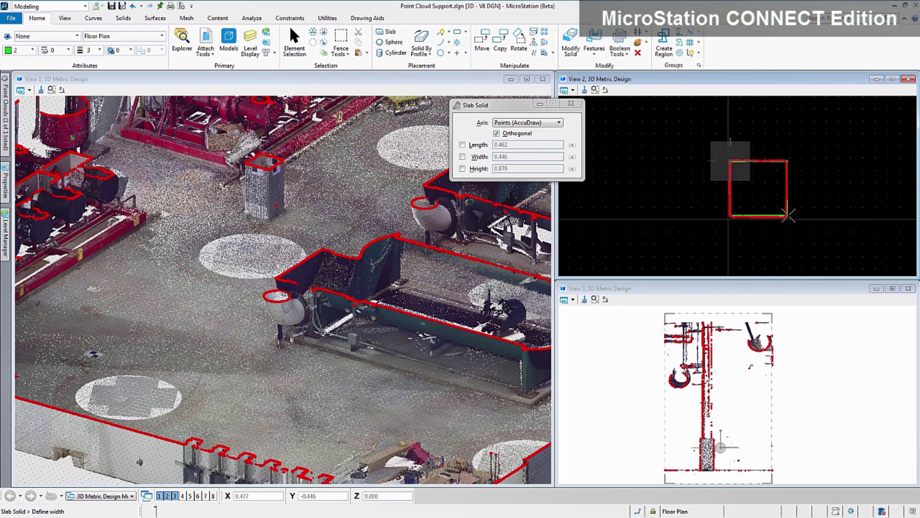
{"action": "left_click", "coordinate": [788, 215]}
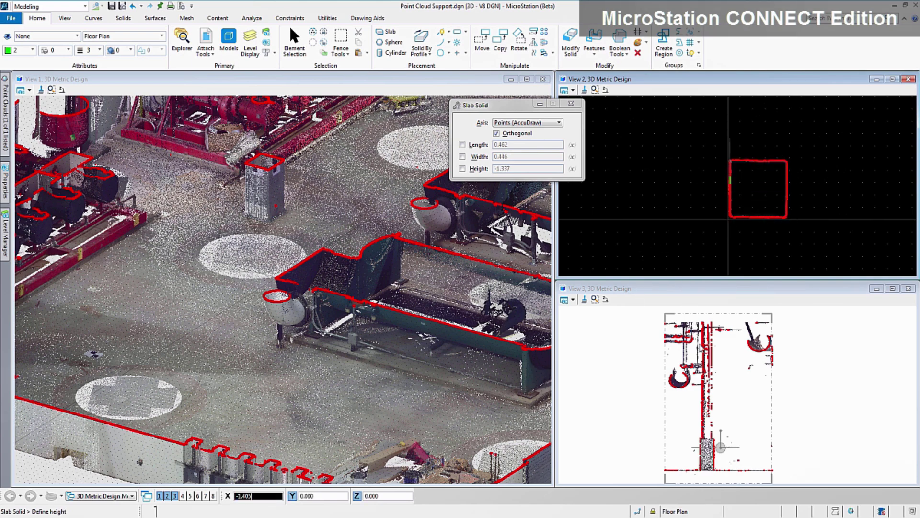
{"action": "left_click", "coordinate": [707, 467]}
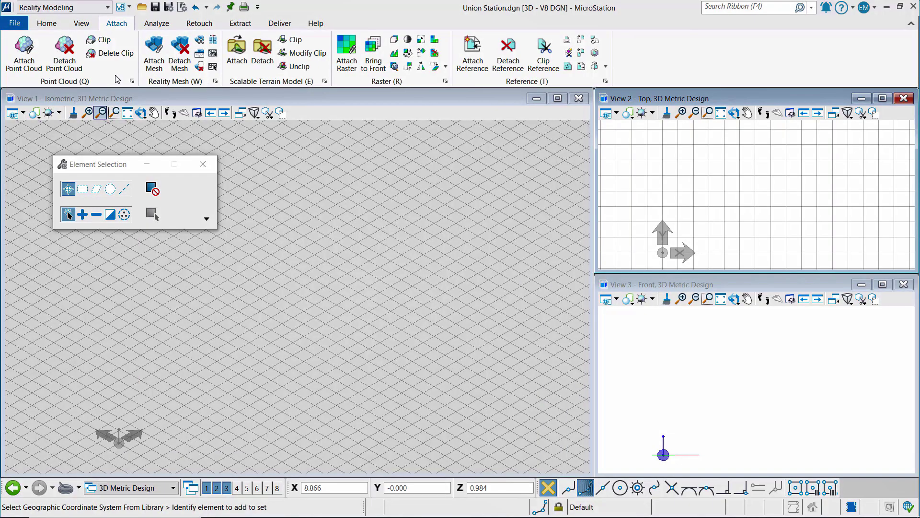
Step: Choose the ASTM E57 file Union_Station.e57 from the input folder as the point cloud to attach
{"action": "left_click", "coordinate": [132, 83]}
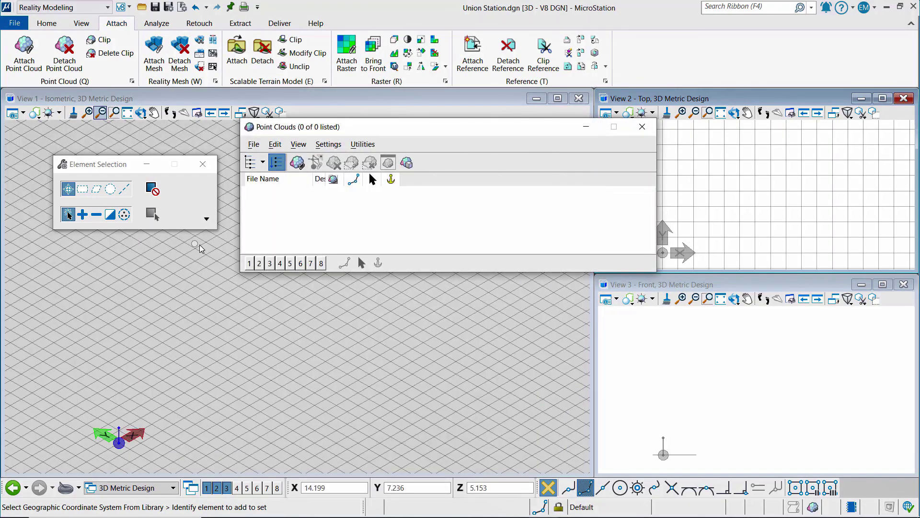
{"action": "left_click", "coordinate": [253, 144]}
{"action": "left_click", "coordinate": [269, 160]}
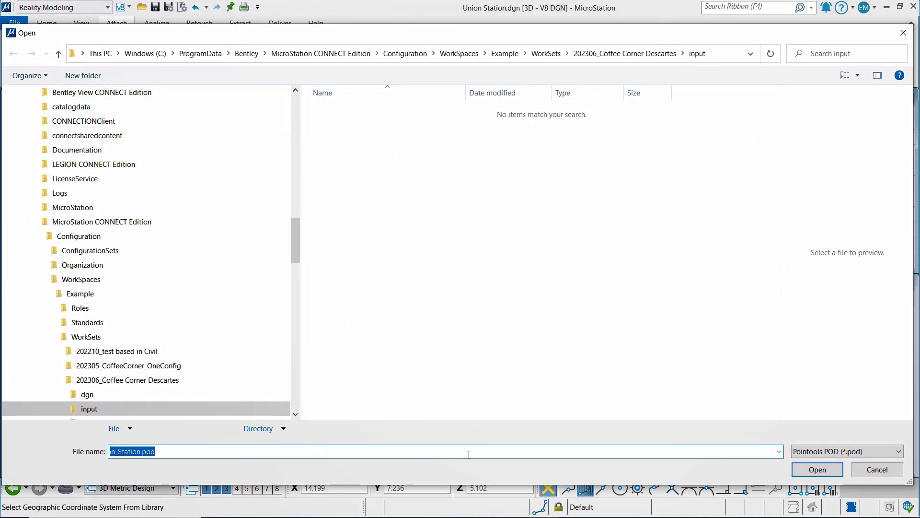
{"action": "left_click", "coordinate": [842, 452]}
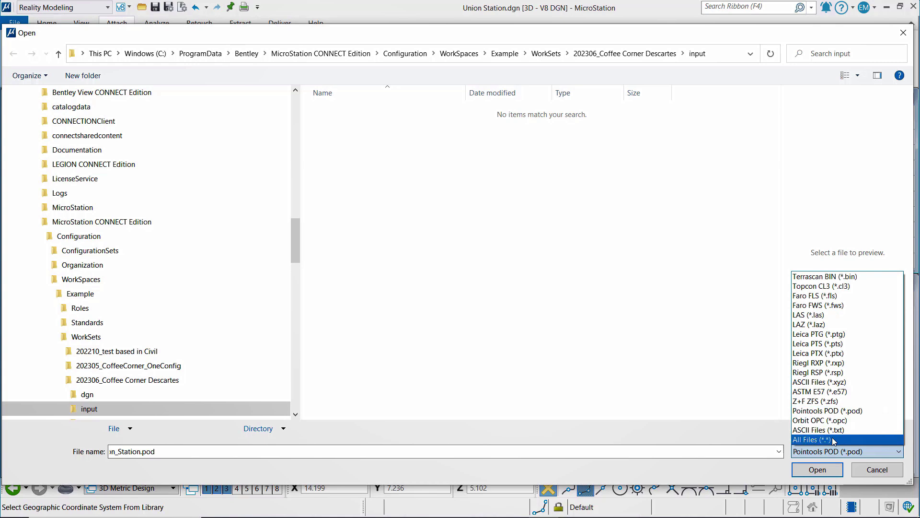
{"action": "left_click", "coordinate": [837, 393]}
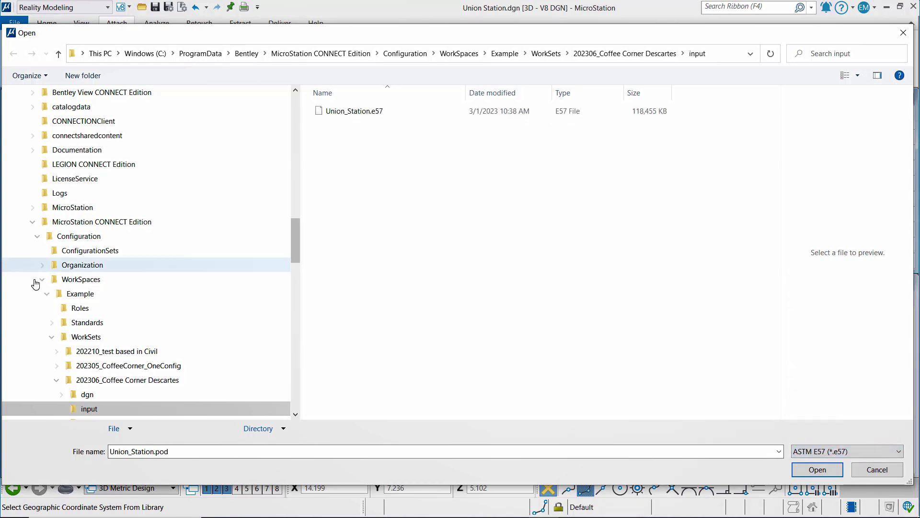
{"action": "left_click", "coordinate": [352, 115]}
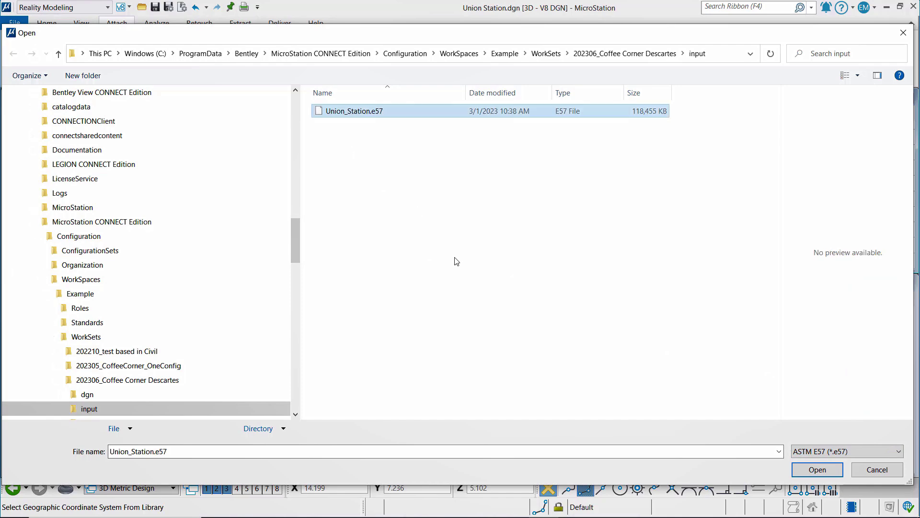
{"action": "left_click", "coordinate": [817, 470]}
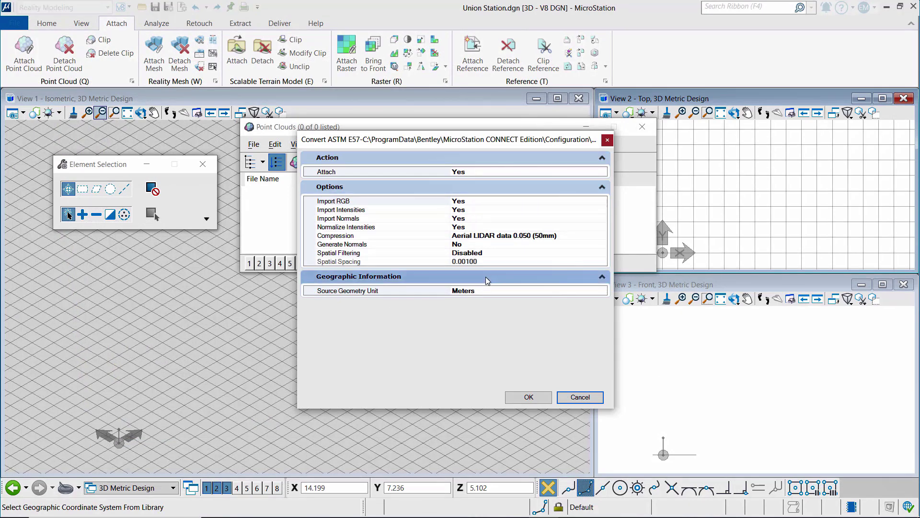
Step: Convert the E57 scan with the default options, save it as Union_Station.pod, and fit the attached cloud in View 1
{"action": "left_click", "coordinate": [529, 397]}
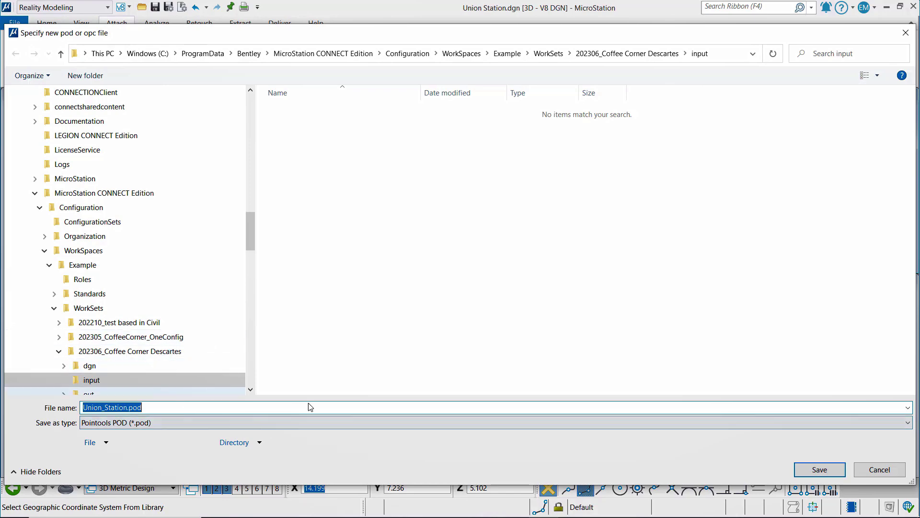
{"action": "left_click", "coordinate": [820, 470]}
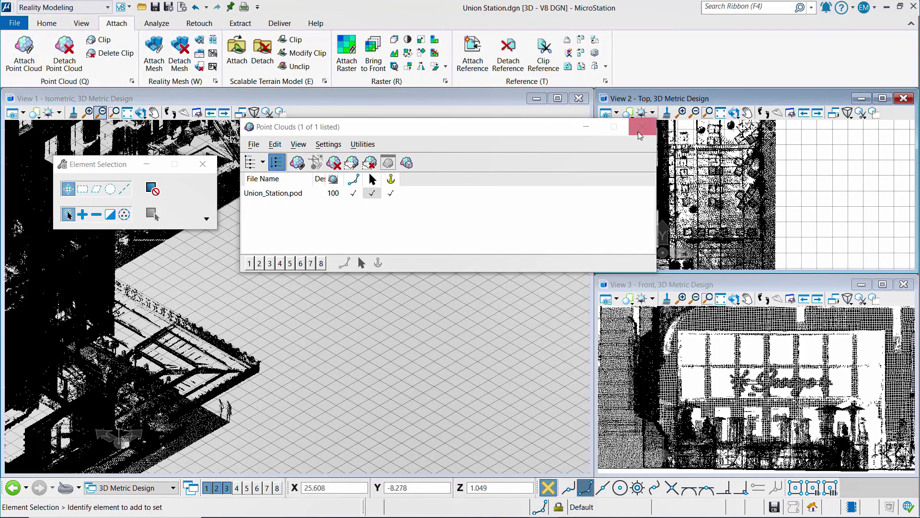
{"action": "left_click", "coordinate": [592, 131]}
{"action": "left_click", "coordinate": [592, 131]}
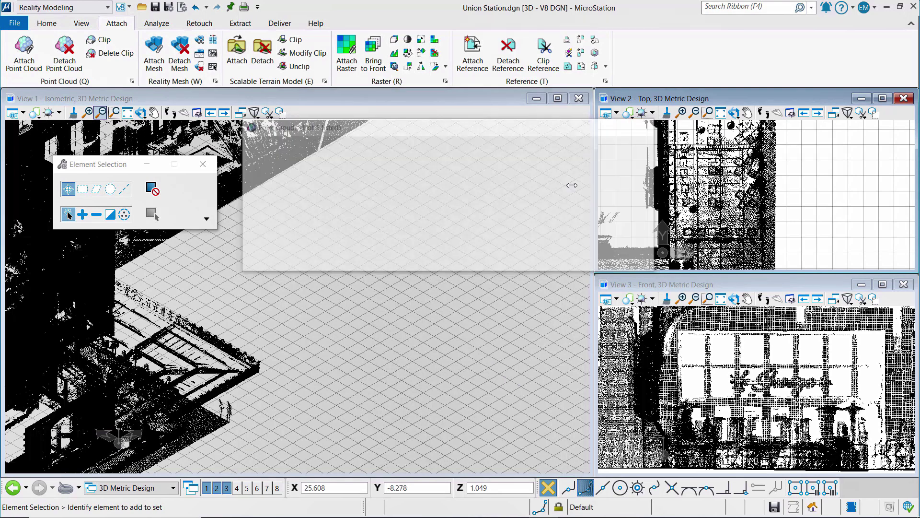
{"action": "left_click", "coordinate": [127, 112]}
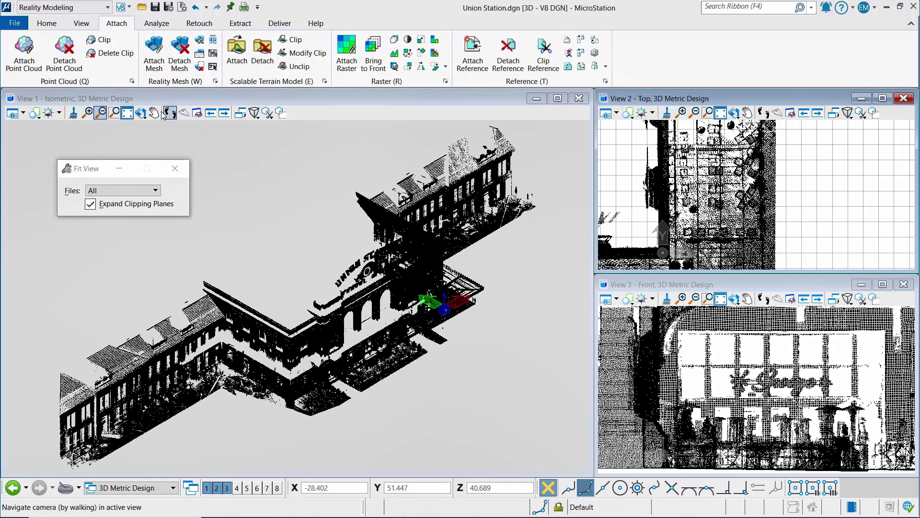
Step: Assign the projected North America coordinate system EPSG:2163 - US National Atlas Equal Area to the Union_Station.pod point cloud
{"action": "left_click", "coordinate": [132, 81]}
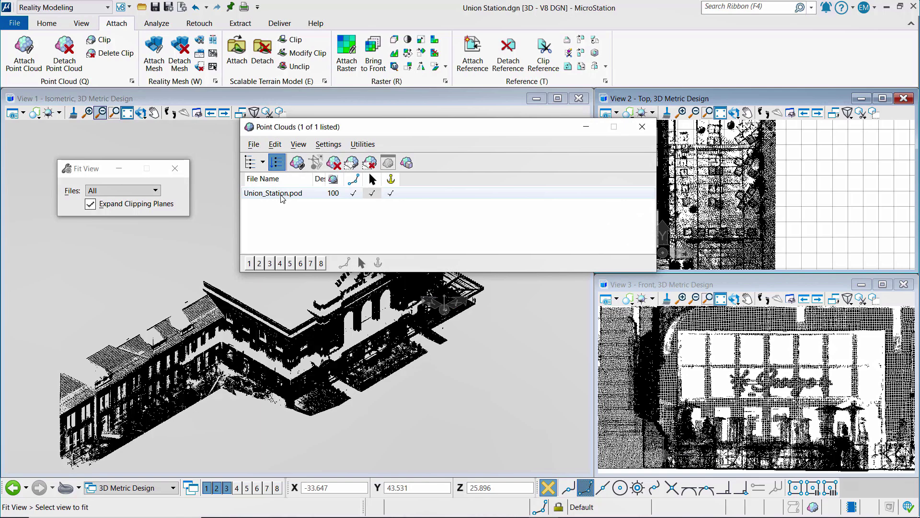
{"action": "right_click", "coordinate": [288, 193]}
{"action": "mouse_move", "coordinate": [326, 192]}
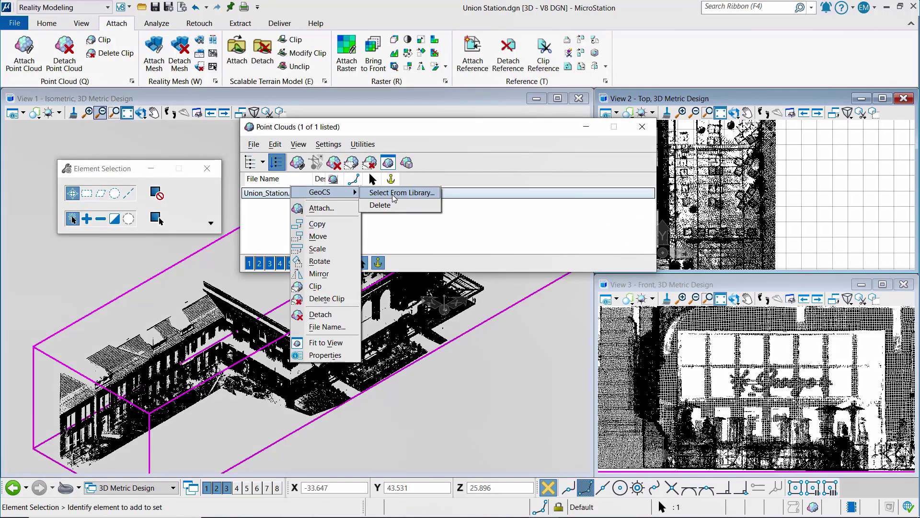
{"action": "left_click", "coordinate": [394, 194]}
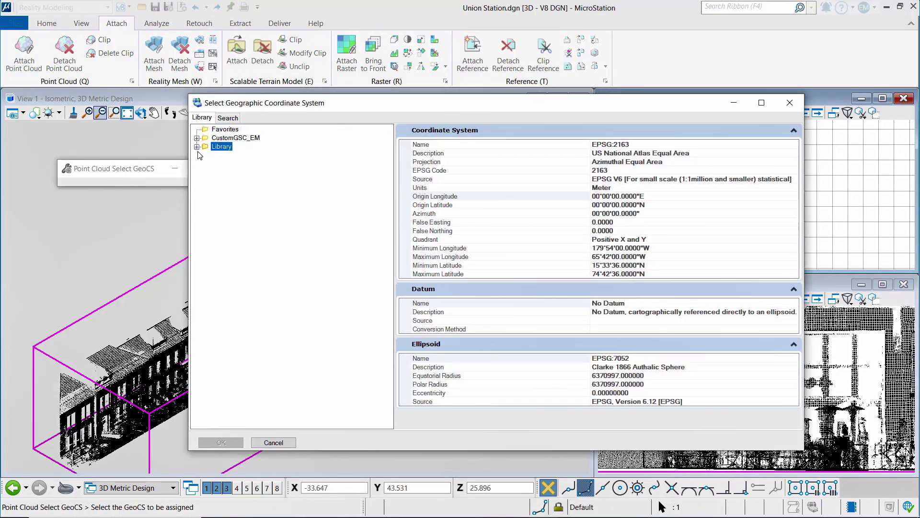
{"action": "left_click", "coordinate": [197, 146]}
{"action": "left_click", "coordinate": [206, 155]}
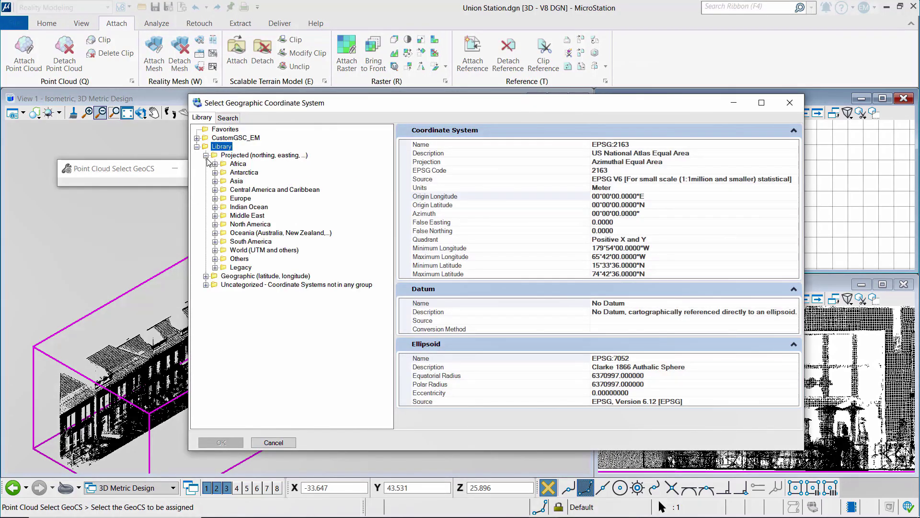
{"action": "left_click", "coordinate": [215, 224]}
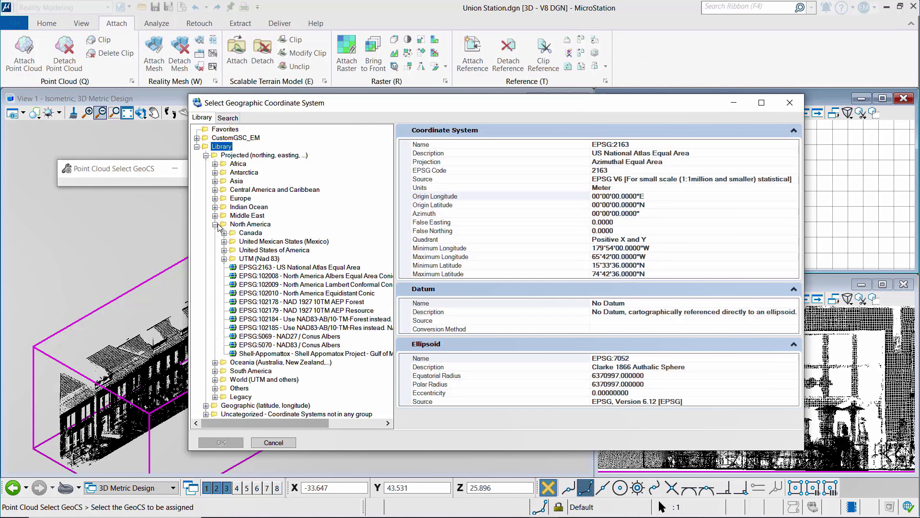
{"action": "left_click", "coordinate": [252, 266]}
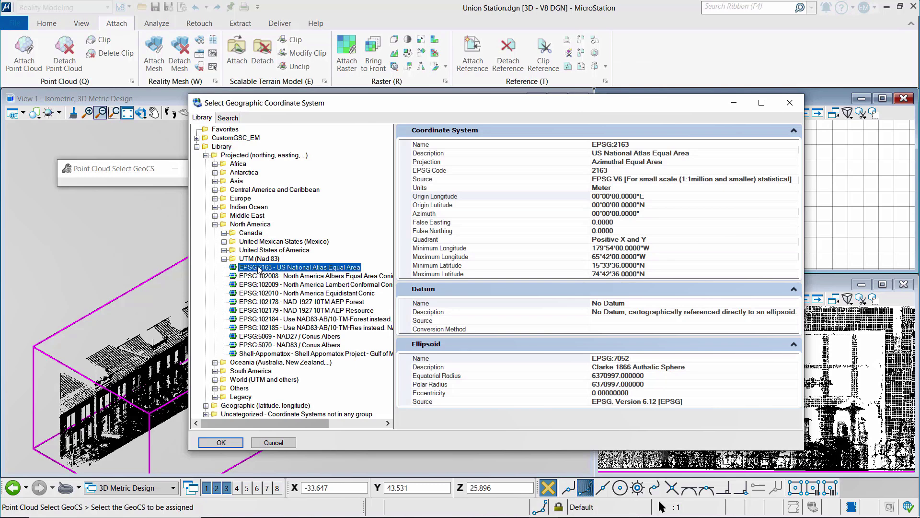
{"action": "left_click", "coordinate": [234, 443]}
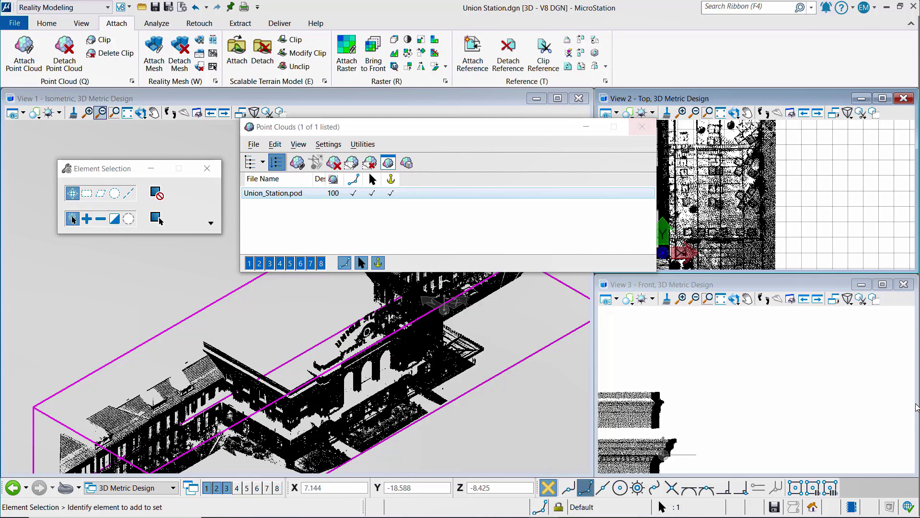
{"action": "left_click", "coordinate": [642, 126]}
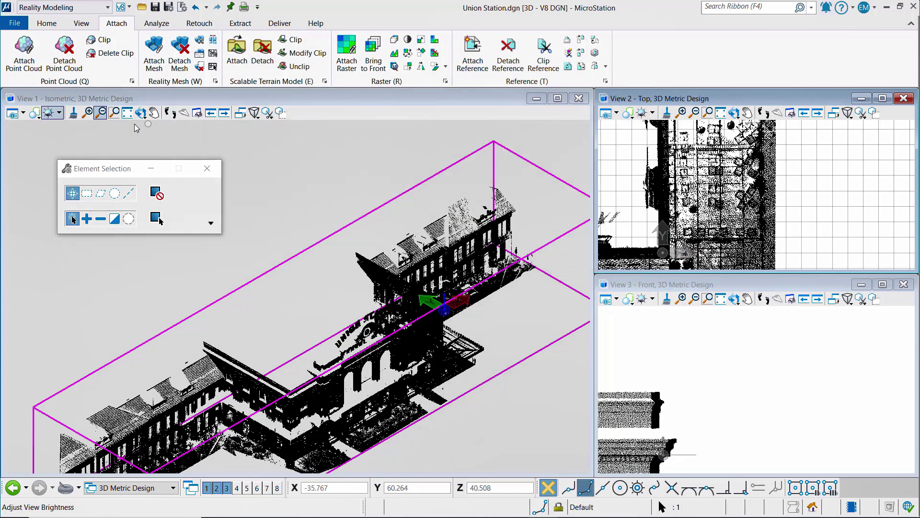
Step: Set the point cloud style of View 1 to RGB Color in the view attributes and inspect the building corner up close
{"action": "key", "text": "ctrl+b"}
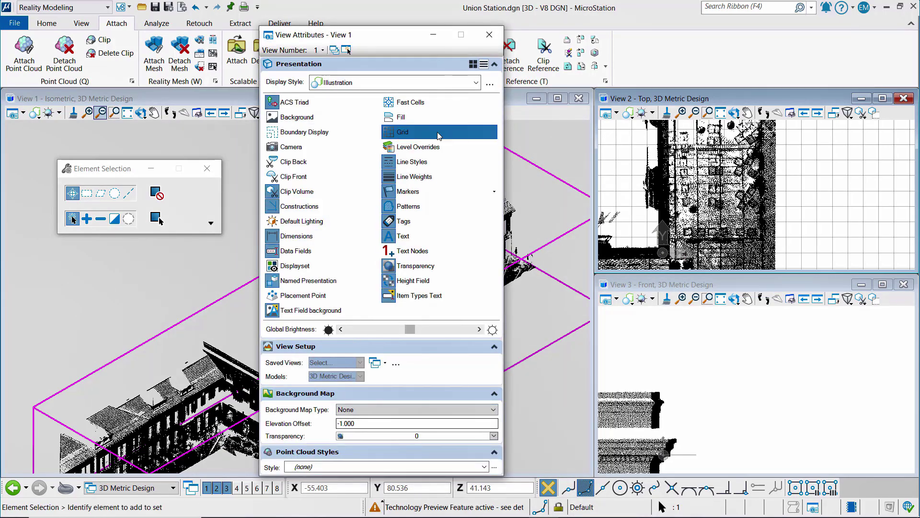
{"action": "left_click_drag", "start_coordinate": [393, 35], "coordinate": [337, 18]}
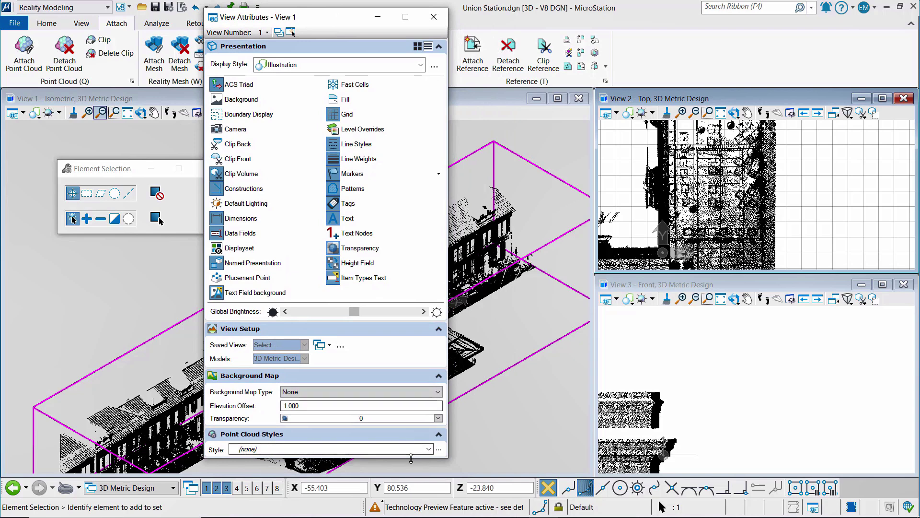
{"action": "left_click_drag", "start_coordinate": [415, 459], "coordinate": [415, 493]}
{"action": "left_click", "coordinate": [429, 449]}
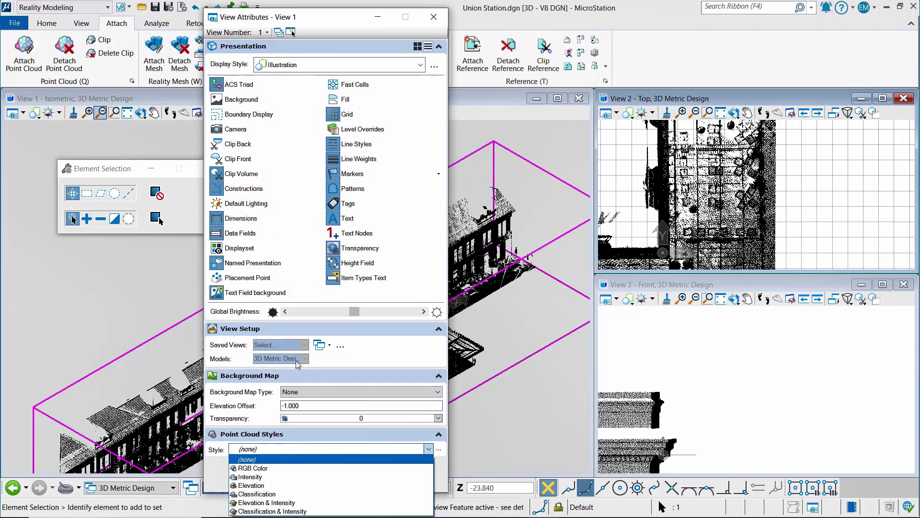
{"action": "left_click", "coordinate": [288, 468]}
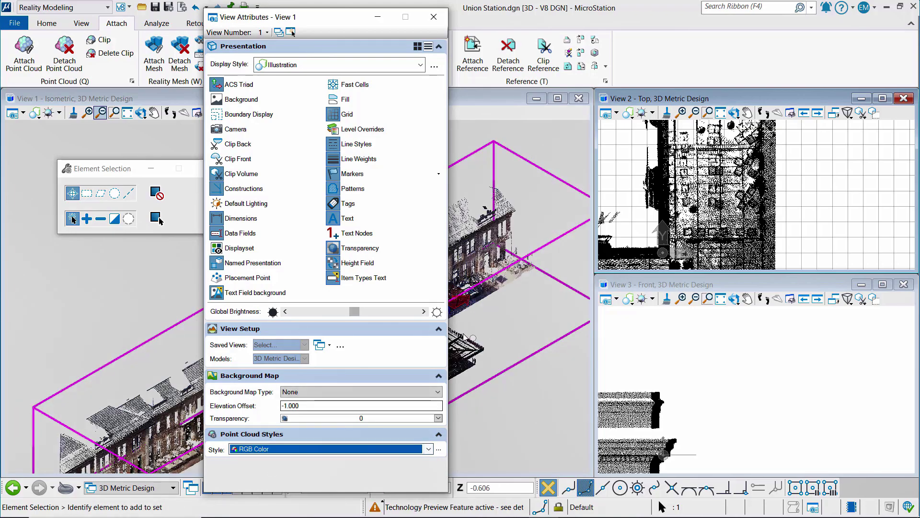
{"action": "left_click_drag", "start_coordinate": [338, 19], "coordinate": [732, 16]}
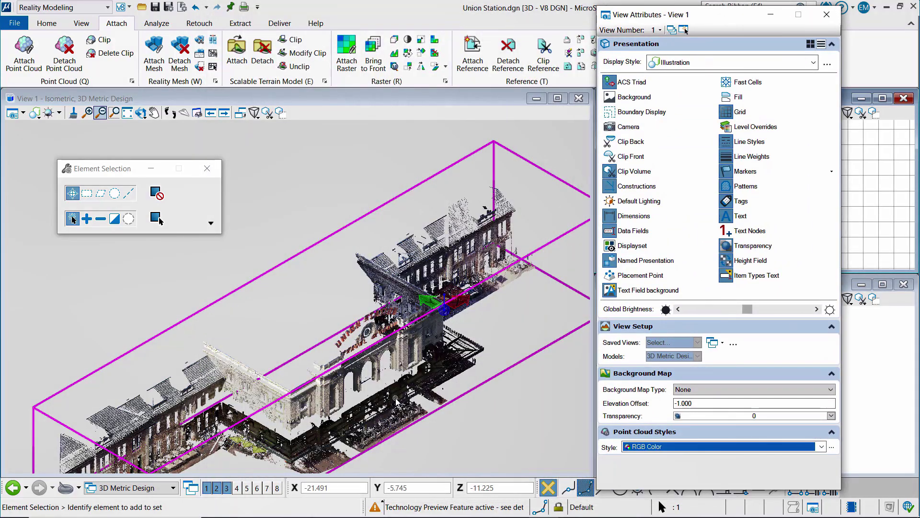
{"action": "scroll", "coordinate": [397, 399], "scroll_direction": "up", "scroll_amount": 5}
{"action": "scroll", "coordinate": [397, 399], "scroll_direction": "up", "scroll_amount": 3}
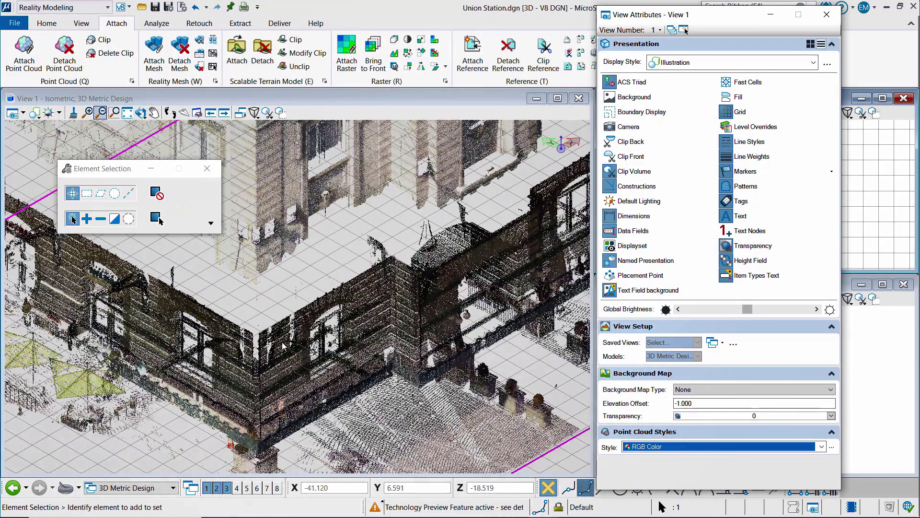
Step: Change the point cloud style of View 1 to Intensity and inspect the facade
{"action": "left_click", "coordinate": [675, 446]}
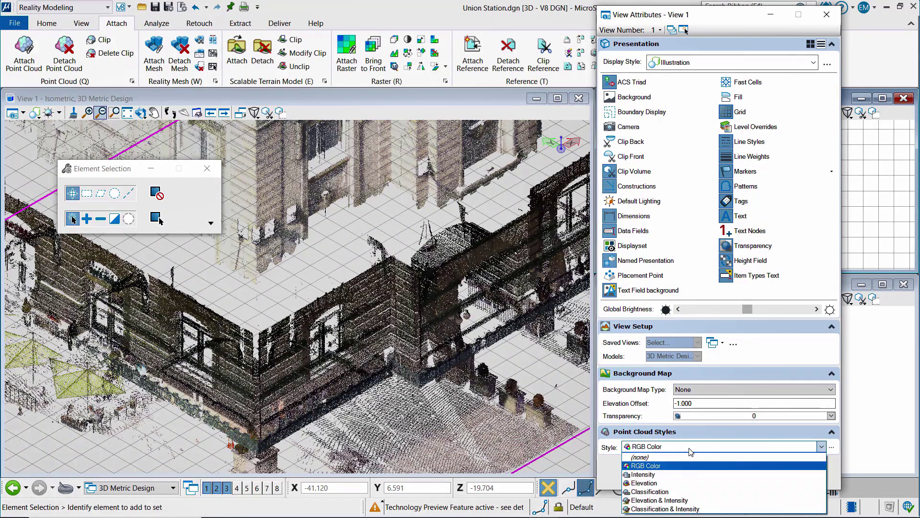
{"action": "left_click", "coordinate": [669, 474]}
{"action": "scroll", "coordinate": [379, 427], "scroll_direction": "down", "scroll_amount": 5}
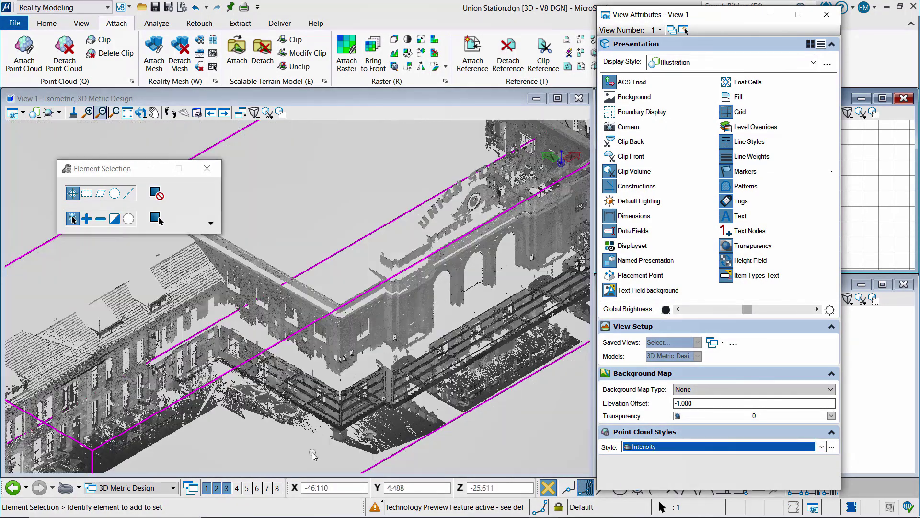
{"action": "scroll", "coordinate": [314, 453], "scroll_direction": "up", "scroll_amount": 5}
Step: Set the point cloud style of View 1 to Elevation and inspect the building corner from afar and up close
{"action": "left_click", "coordinate": [661, 446]}
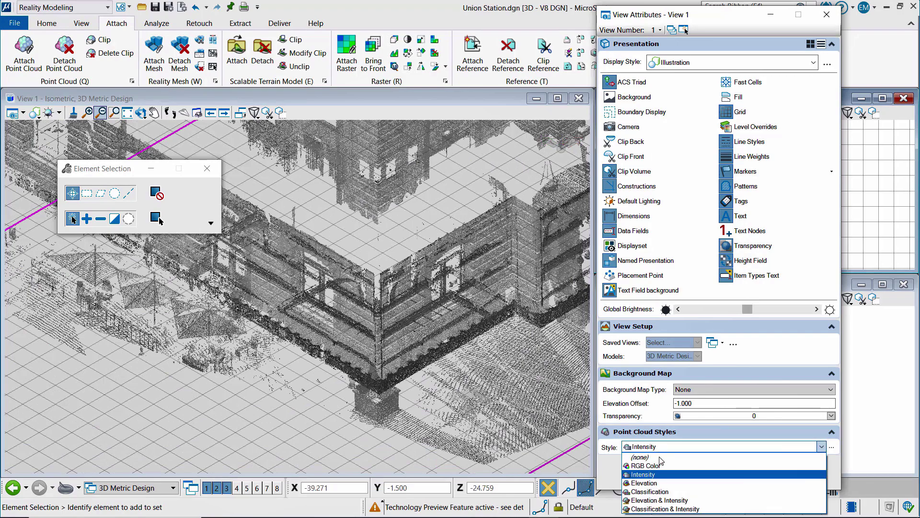
{"action": "left_click", "coordinate": [657, 485]}
{"action": "scroll", "coordinate": [431, 384], "scroll_direction": "down", "scroll_amount": 5}
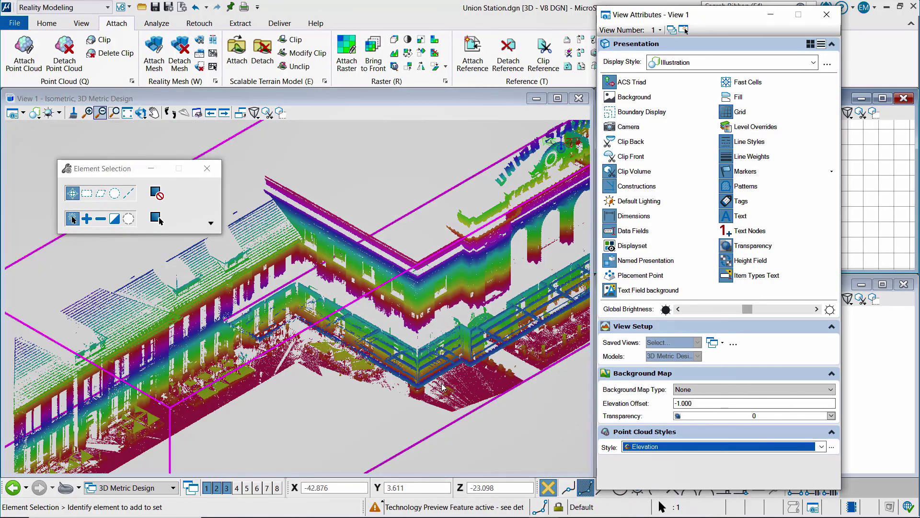
{"action": "scroll", "coordinate": [436, 383], "scroll_direction": "up", "scroll_amount": 5}
Step: Set the point cloud style of View 1 to Classification, inspect the facade around the Union Station sign, and close the view attributes
{"action": "left_click", "coordinate": [676, 449]}
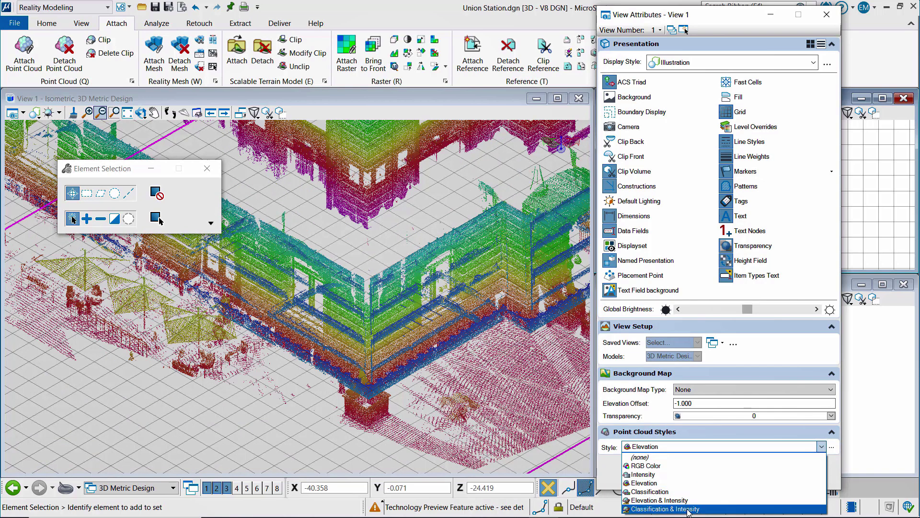
{"action": "left_click", "coordinate": [670, 492]}
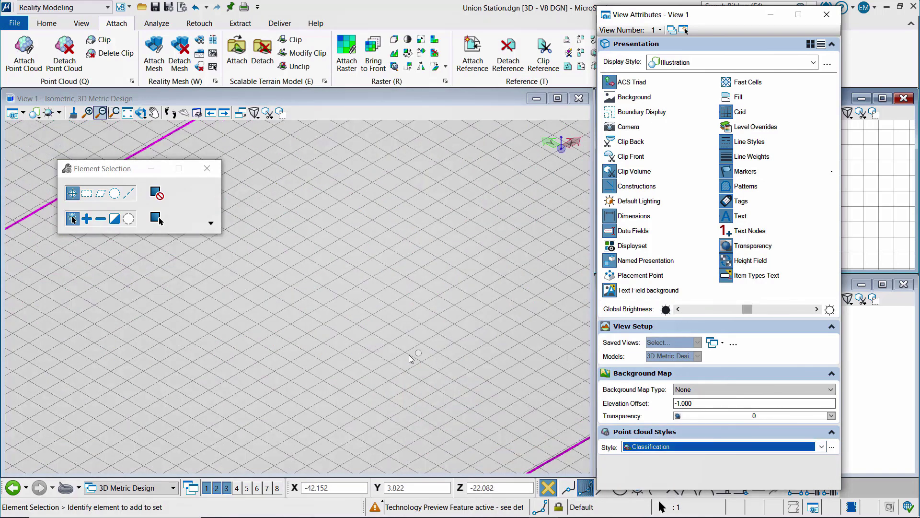
{"action": "scroll", "coordinate": [405, 373], "scroll_direction": "down", "scroll_amount": 4}
{"action": "scroll", "coordinate": [464, 267], "scroll_direction": "up", "scroll_amount": 3}
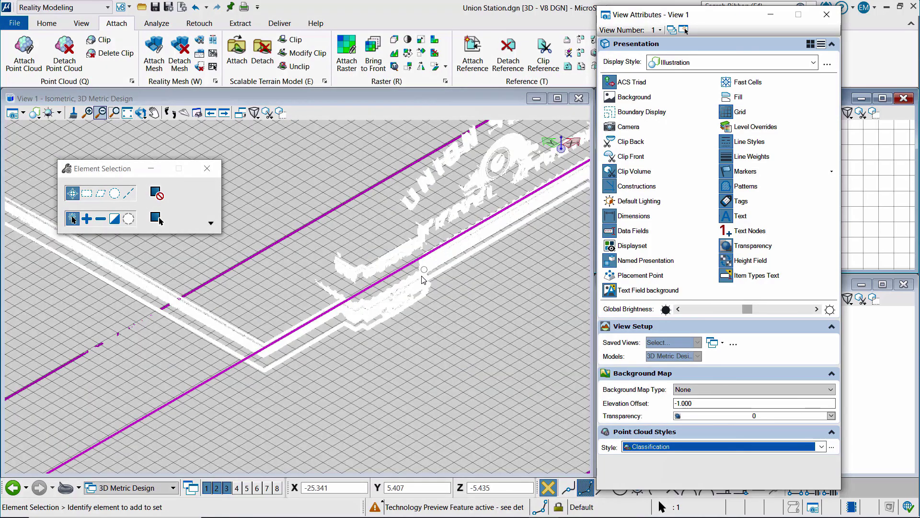
{"action": "scroll", "coordinate": [418, 288], "scroll_direction": "up", "scroll_amount": 2}
{"action": "scroll", "coordinate": [393, 319], "scroll_direction": "down", "scroll_amount": 4}
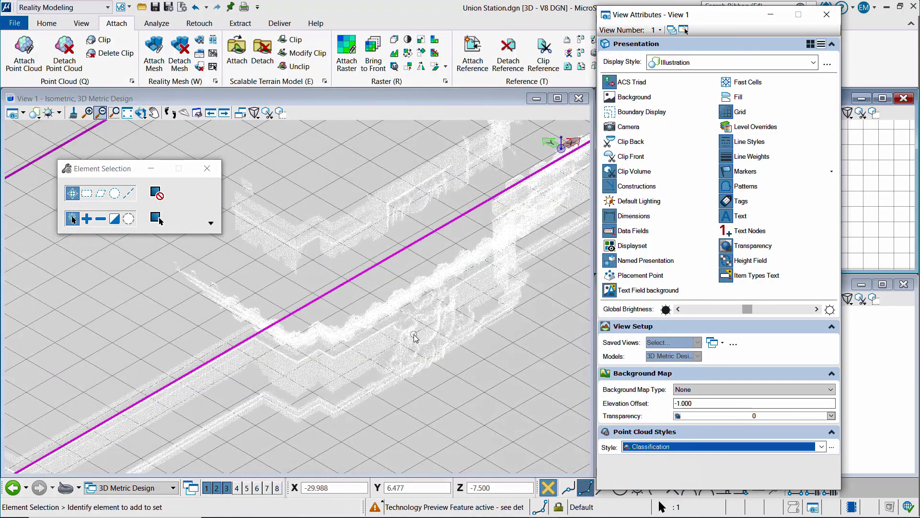
{"action": "scroll", "coordinate": [348, 357], "scroll_direction": "up", "scroll_amount": 2}
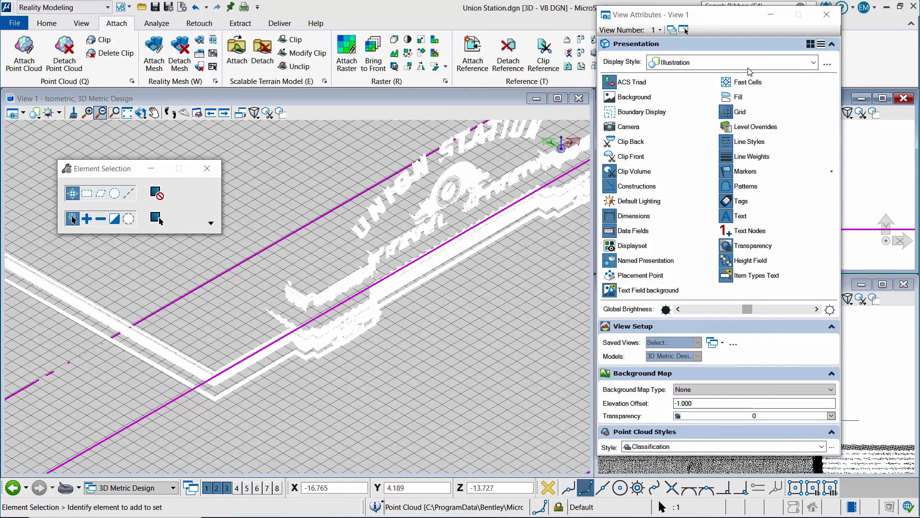
{"action": "left_click", "coordinate": [827, 14]}
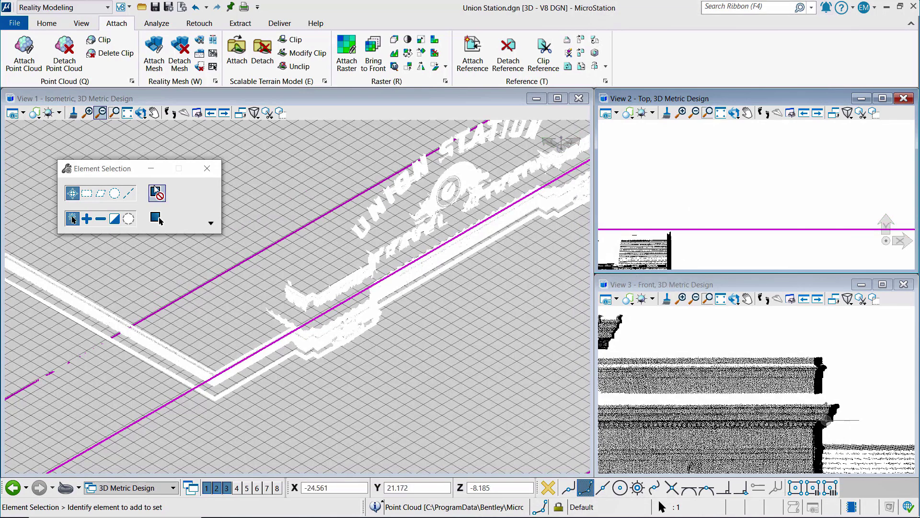
Step: Open the Visual Explorer from the point cloud manager, review its Flashlight and Cross Section modes, and close the manager
{"action": "left_click", "coordinate": [114, 113]}
{"action": "left_click", "coordinate": [132, 82]}
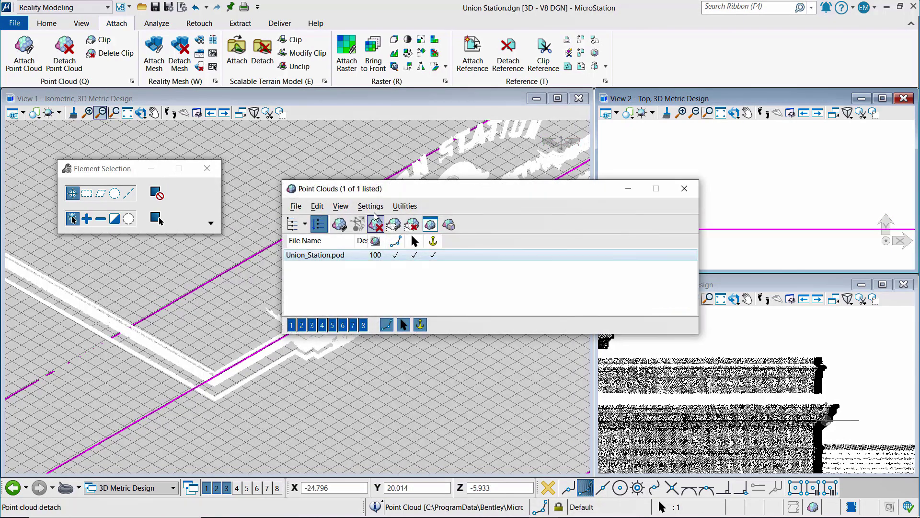
{"action": "left_click", "coordinate": [371, 205]}
{"action": "left_click", "coordinate": [395, 249]}
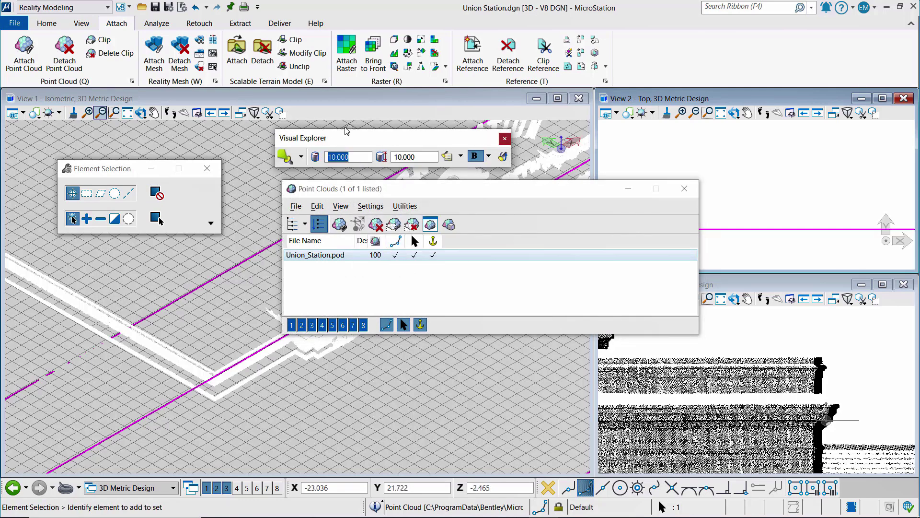
{"action": "left_click", "coordinate": [302, 155]}
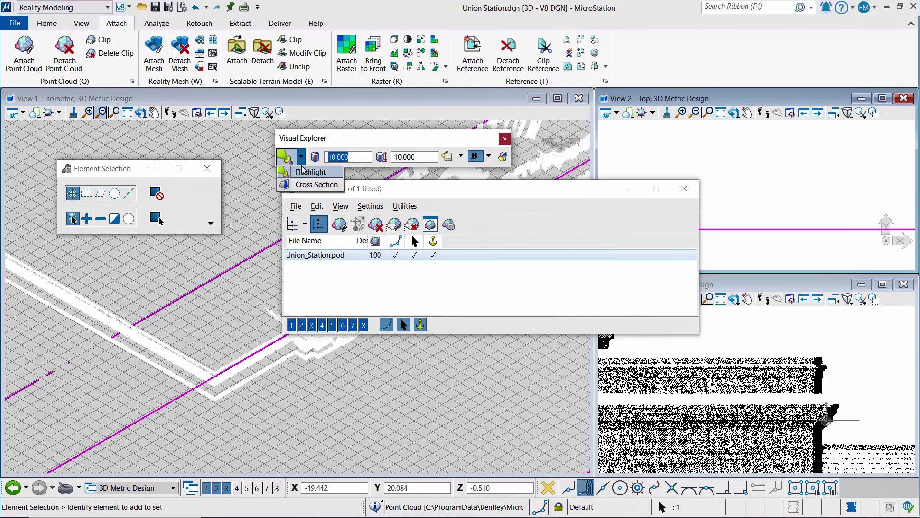
{"action": "left_click", "coordinate": [309, 135]}
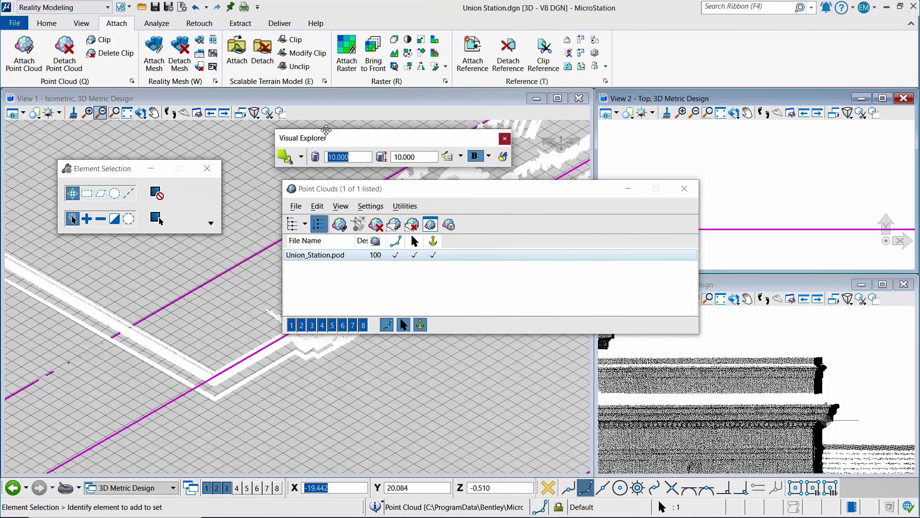
{"action": "left_click", "coordinate": [685, 189]}
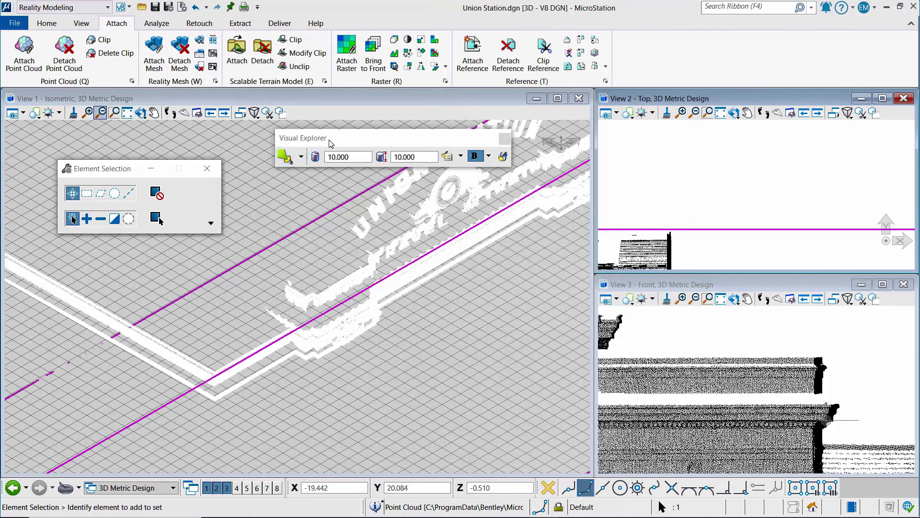
{"action": "left_click", "coordinate": [462, 159]}
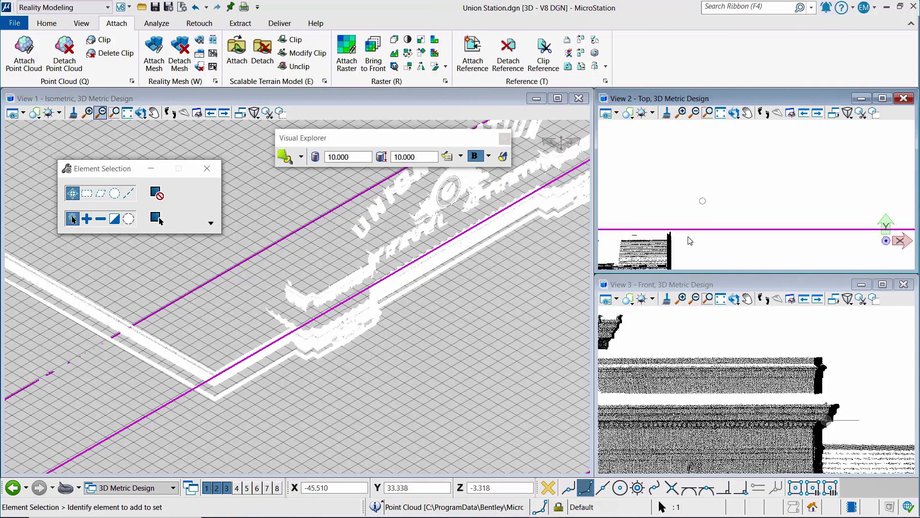
Step: Maximize the top view and sweep the Visual Explorer flashlight over the station's front wall and corner to examine the points
{"action": "left_click", "coordinate": [726, 376]}
{"action": "left_click", "coordinate": [882, 98]}
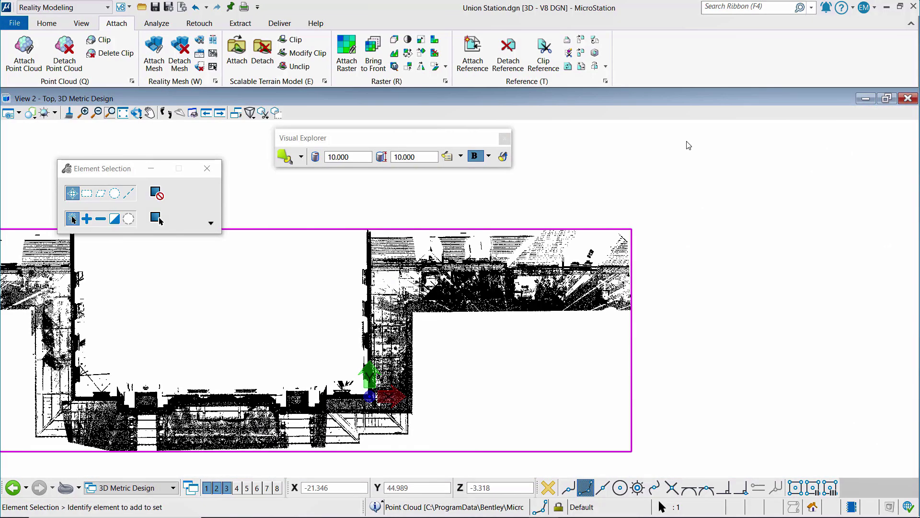
{"action": "middle_click_drag", "start_coordinate": [688, 145], "coordinate": [750, 113]}
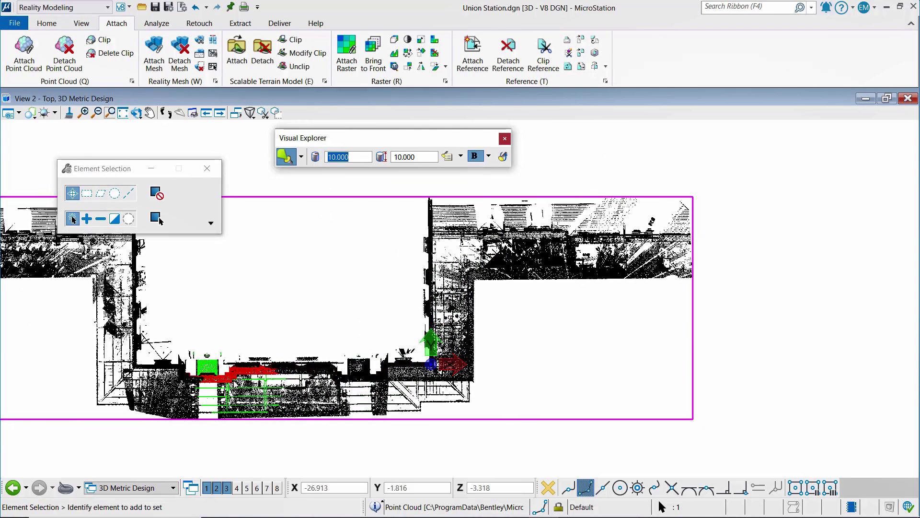
{"action": "scroll", "coordinate": [192, 379], "scroll_direction": "up", "scroll_amount": 3}
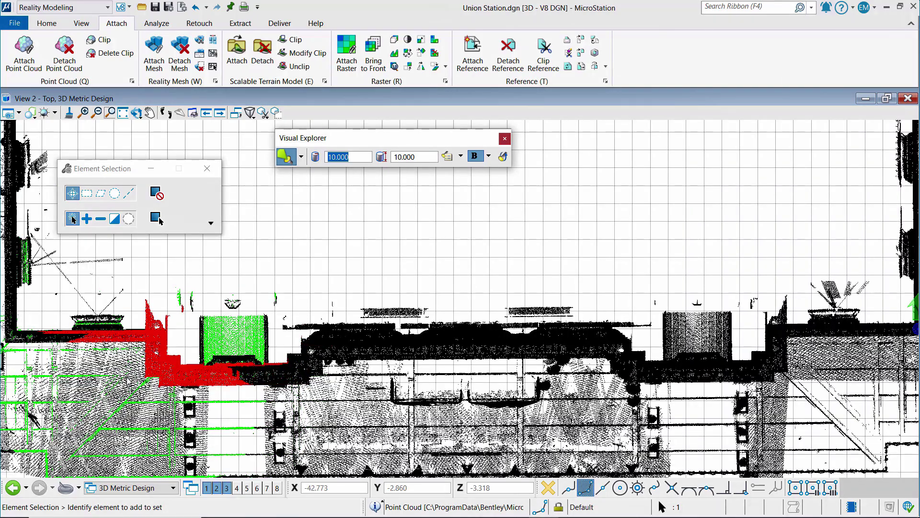
{"action": "scroll", "coordinate": [179, 380], "scroll_direction": "down", "scroll_amount": 3}
{"action": "scroll", "coordinate": [163, 350], "scroll_direction": "up", "scroll_amount": 3}
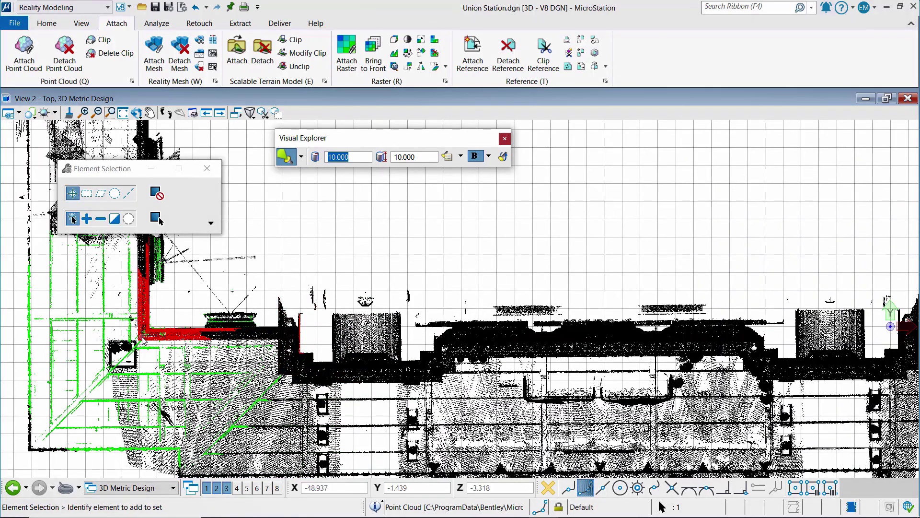
{"action": "scroll", "coordinate": [201, 338], "scroll_direction": "up", "scroll_amount": 3}
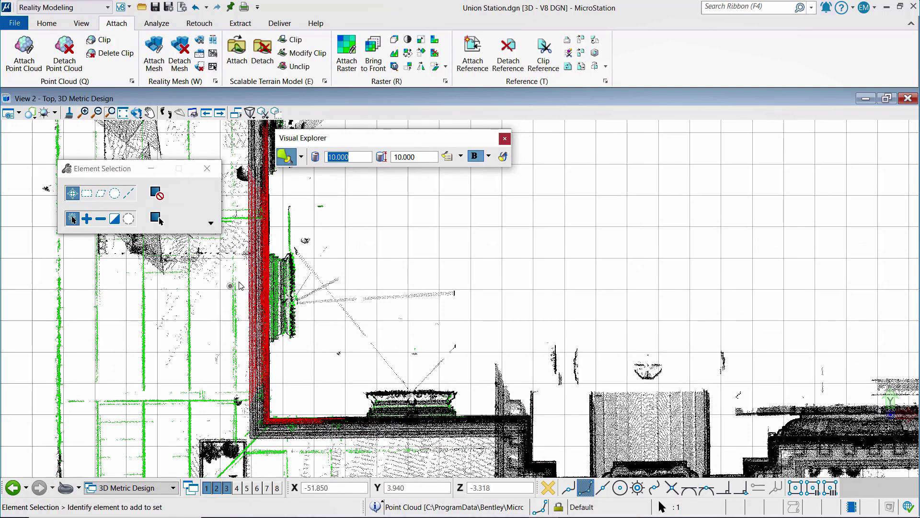
Step: Toggle the Visual Explorer flashlight off and on to compare the highlighting along the side wall
{"action": "left_click", "coordinate": [286, 161]}
{"action": "left_click", "coordinate": [286, 160]}
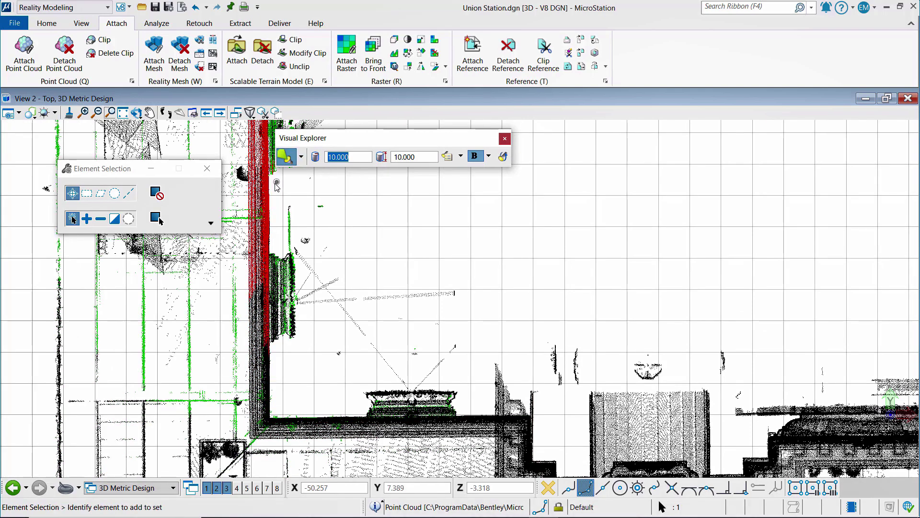
{"action": "left_click", "coordinate": [286, 161]}
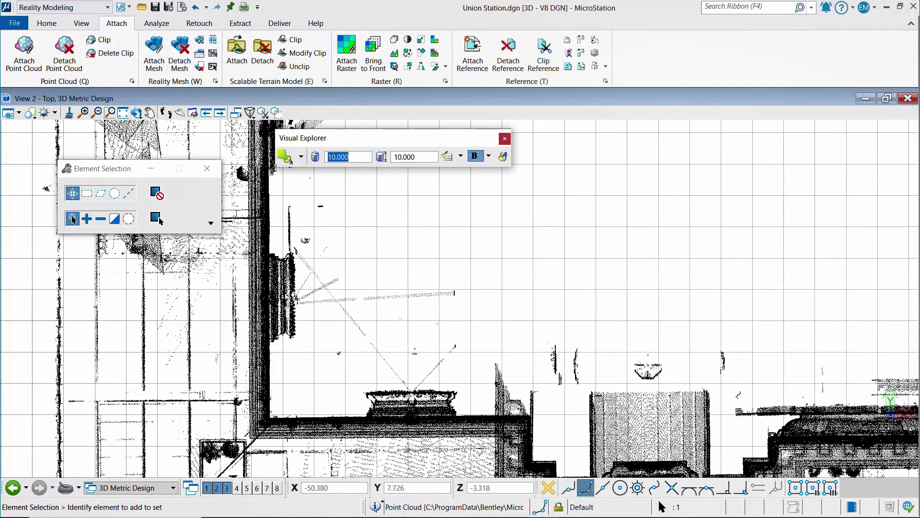
{"action": "left_click", "coordinate": [286, 159]}
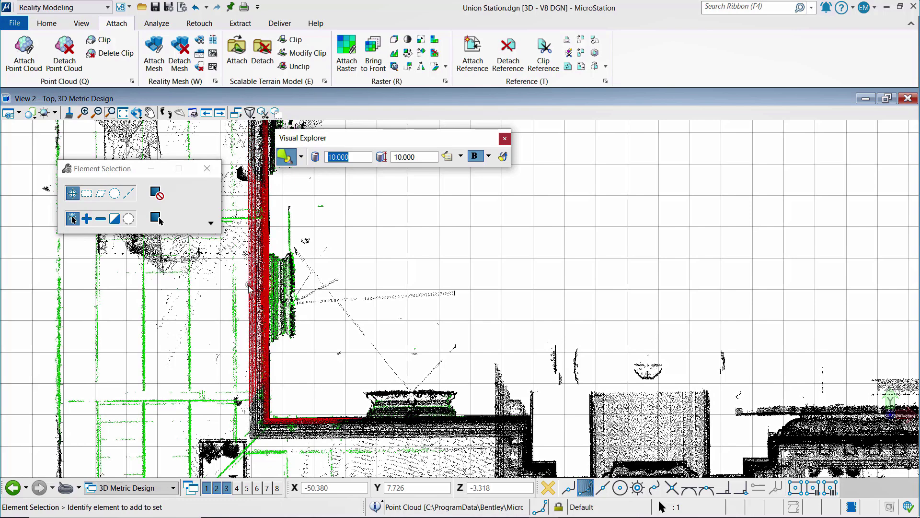
{"action": "left_click", "coordinate": [287, 163]}
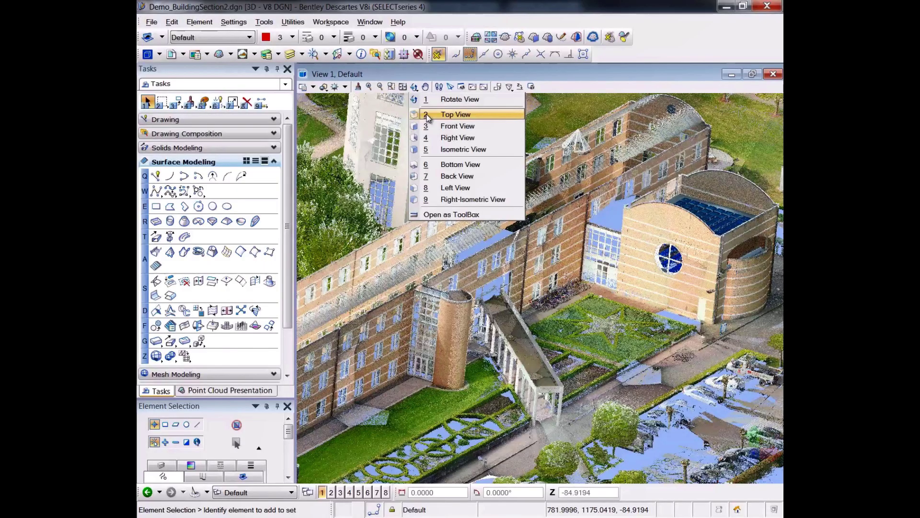
Step: In Bentley Descartes, set View 1 of Demo_BuildingSection2.dgn to the top view and center it on the diagonal walkway
{"action": "left_click", "coordinate": [428, 115]}
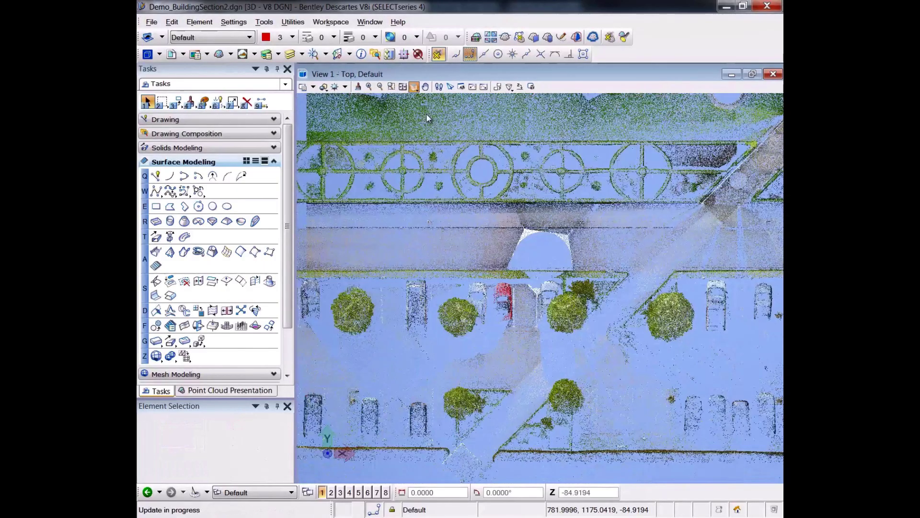
{"action": "middle_click_drag", "start_coordinate": [586, 278], "coordinate": [460, 337]}
{"action": "right_click", "coordinate": [460, 337]}
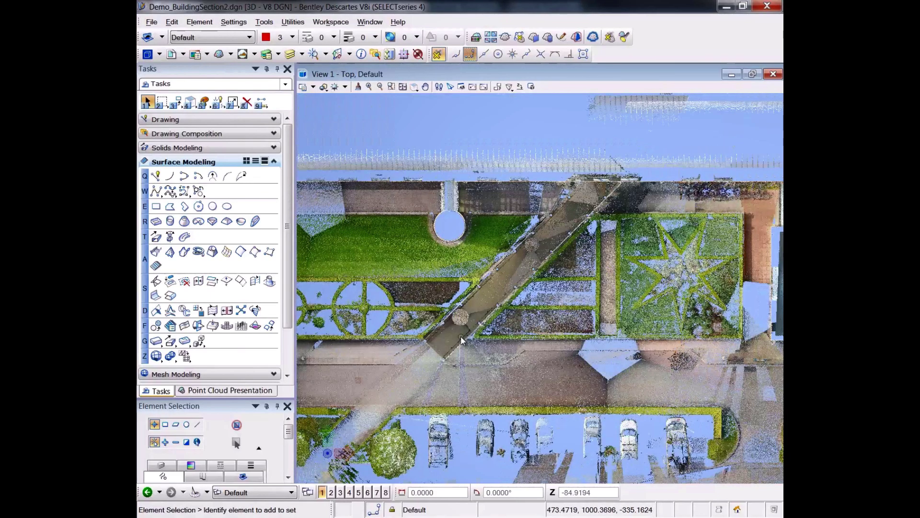
Step: Create a rectangular Boundary-mode clip around the diagonal walkway, applied to all point clouds
{"action": "left_click", "coordinate": [225, 390]}
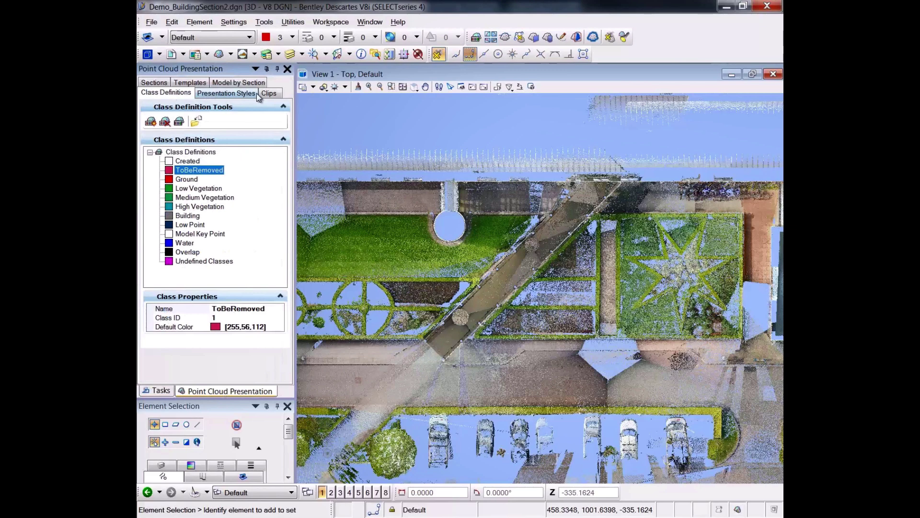
{"action": "left_click", "coordinate": [268, 93]}
{"action": "left_click", "coordinate": [152, 121]}
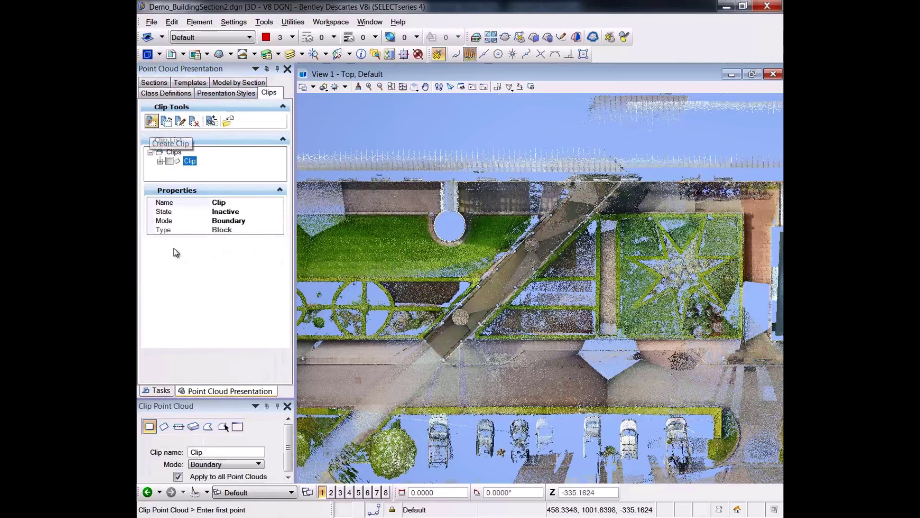
{"action": "left_click", "coordinate": [419, 180]}
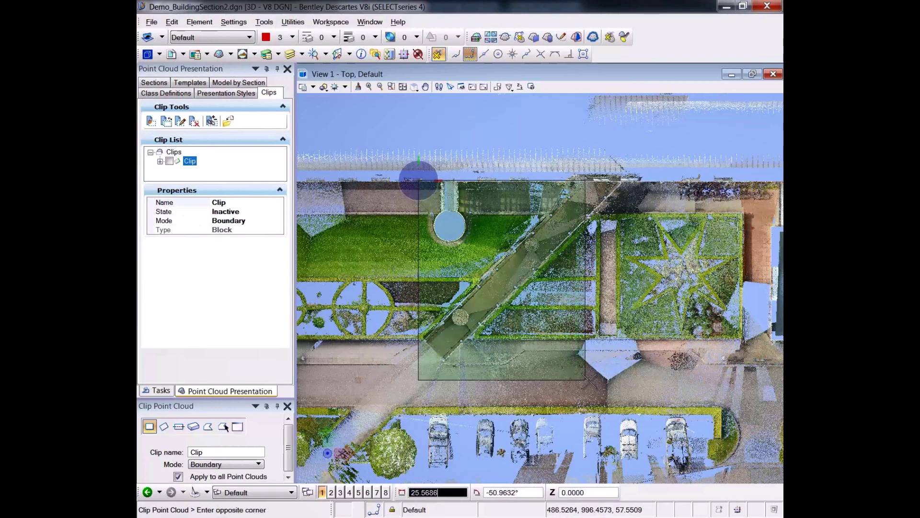
{"action": "left_click", "coordinate": [635, 377]}
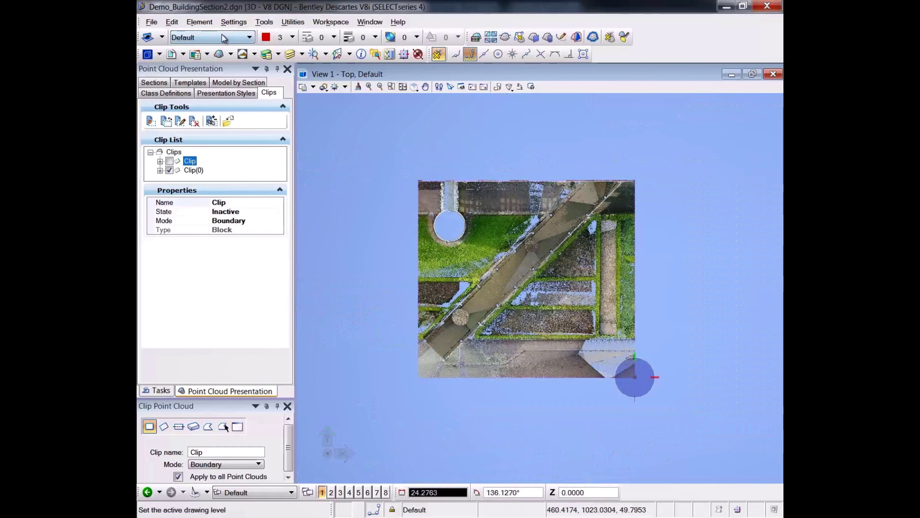
Step: Create a quick section with a narrow thickness running diagonally along the full length of the walkway
{"action": "left_click", "coordinate": [154, 83]}
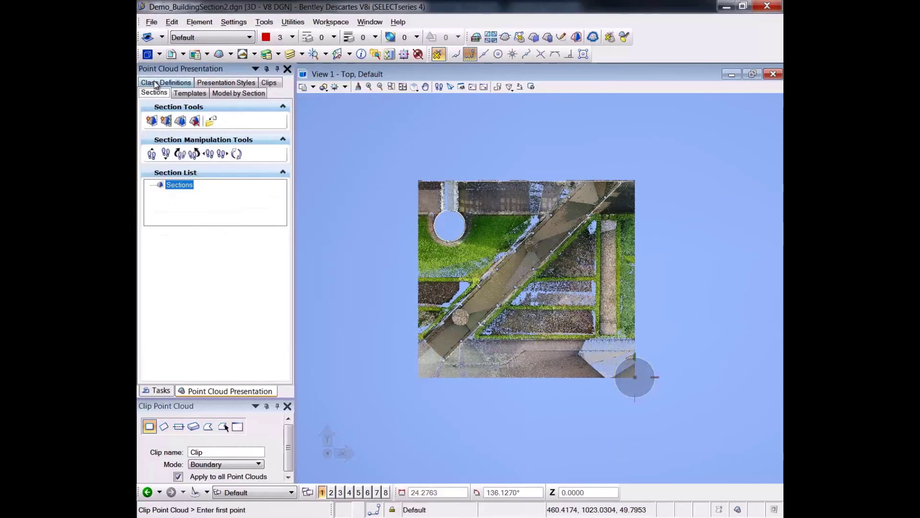
{"action": "left_click", "coordinate": [151, 120]}
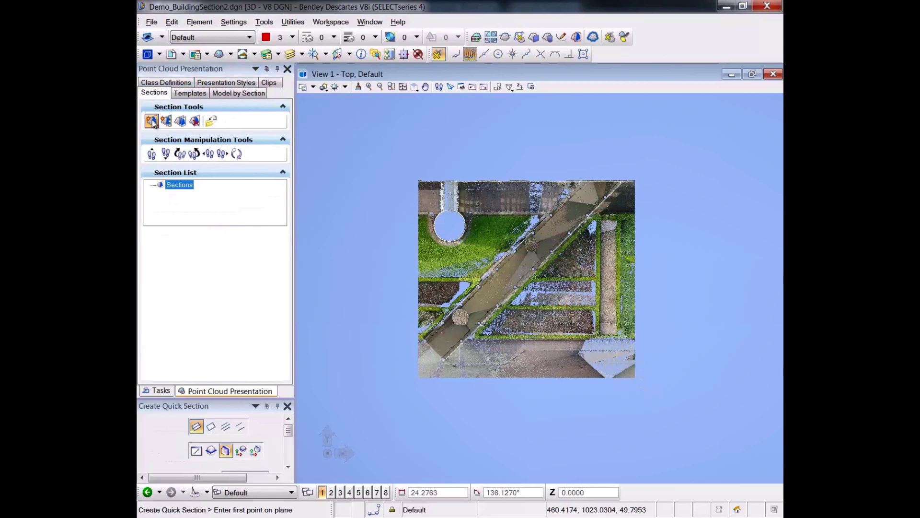
{"action": "left_click", "coordinate": [401, 382]}
{"action": "left_click", "coordinate": [647, 142]}
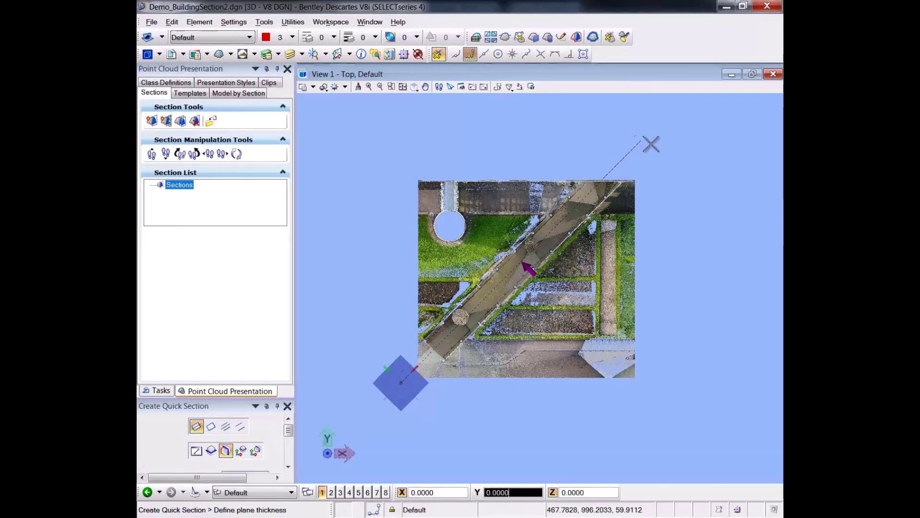
{"action": "left_click", "coordinate": [662, 148]}
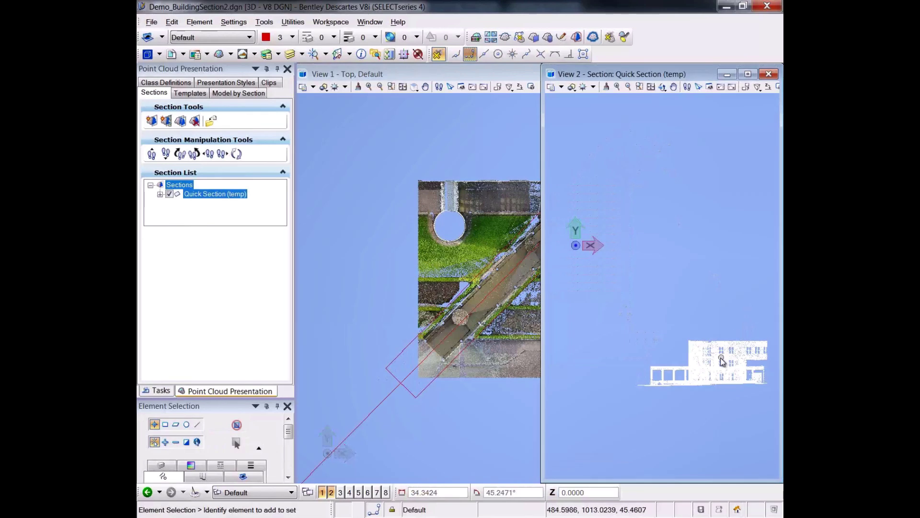
Step: Maximize View 2 and center the quick section of the full walkway in it
{"action": "scroll", "coordinate": [715, 364], "scroll_direction": "up", "scroll_amount": 4}
{"action": "scroll", "coordinate": [704, 240], "scroll_direction": "down", "scroll_amount": 2}
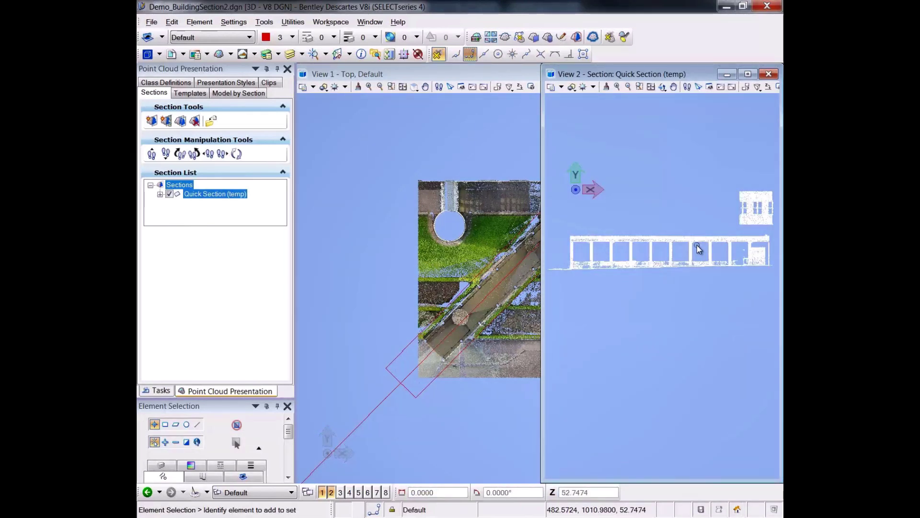
{"action": "left_click", "coordinate": [640, 87]}
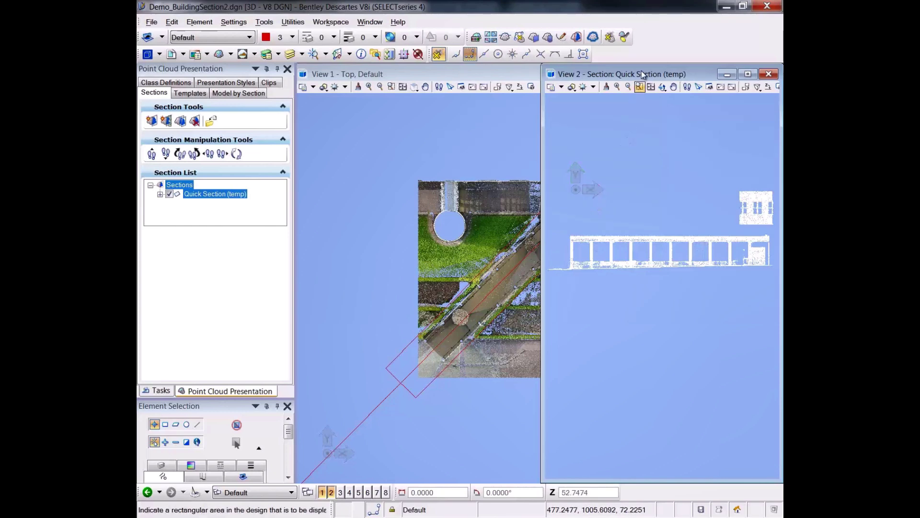
{"action": "double_click", "coordinate": [641, 72]}
{"action": "middle_click_drag", "start_coordinate": [683, 219], "coordinate": [493, 295]}
{"action": "scroll", "coordinate": [494, 295], "scroll_direction": "up", "scroll_amount": 2}
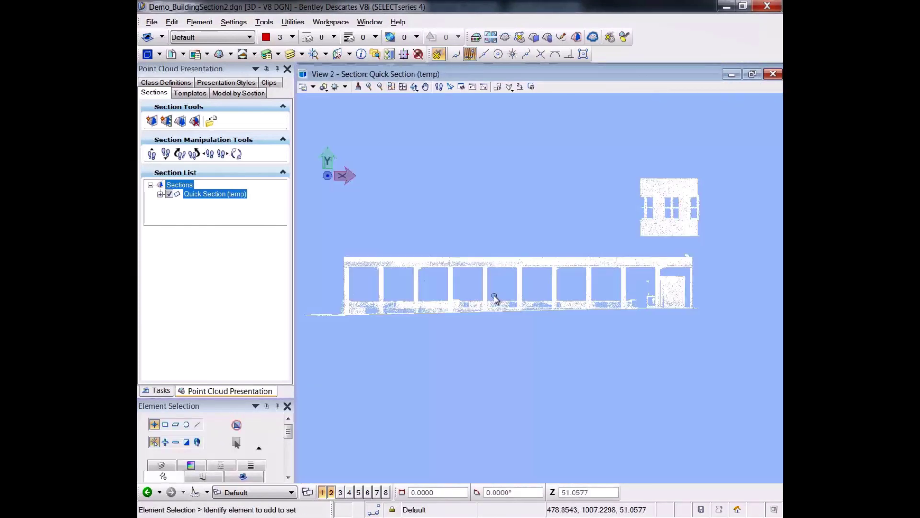
Step: Set up point classification editing by polygon, with All Classes as source and ToBeRemoved as destination, for all point clouds
{"action": "left_click", "coordinate": [185, 86]}
{"action": "left_click", "coordinate": [180, 122]}
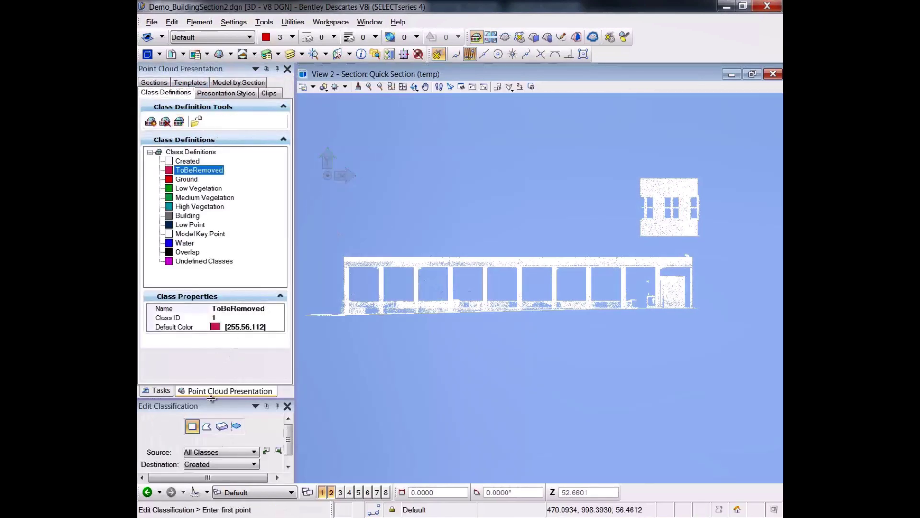
{"action": "left_click_drag", "start_coordinate": [214, 399], "coordinate": [211, 322]}
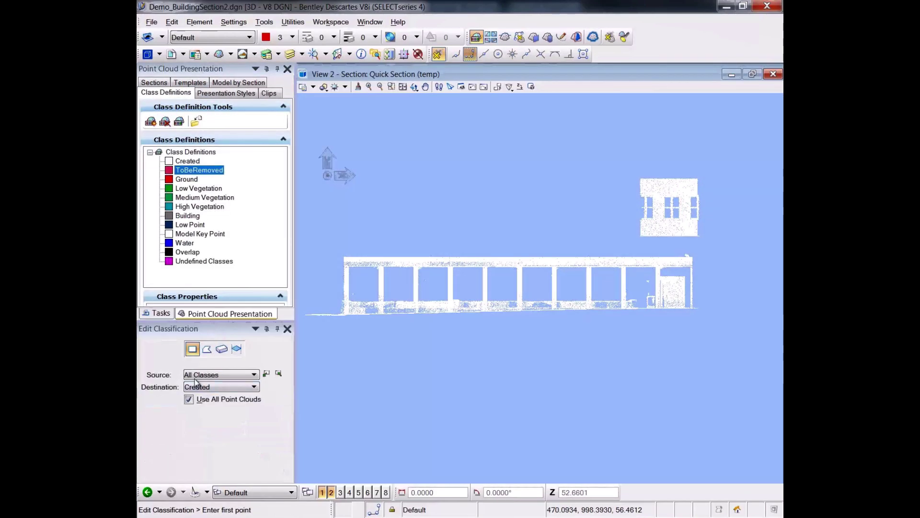
{"action": "left_click", "coordinate": [208, 387]}
{"action": "left_click", "coordinate": [209, 405]}
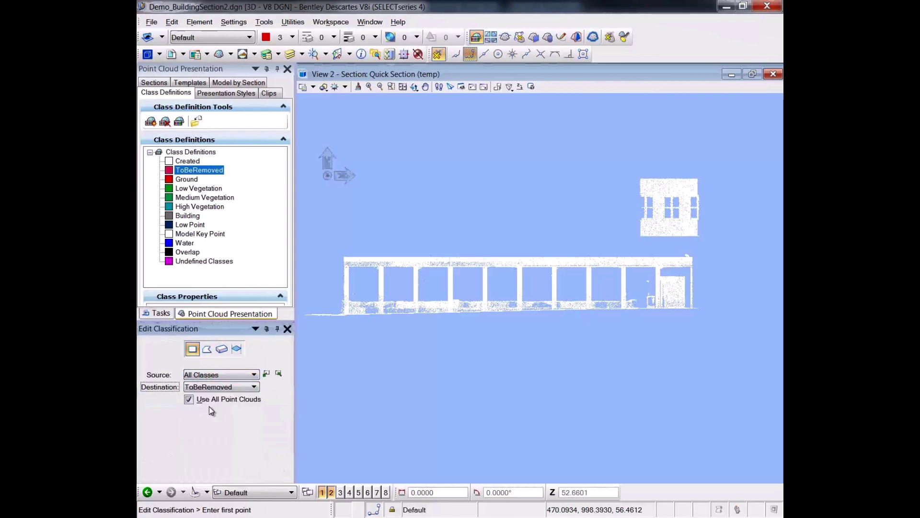
{"action": "left_click", "coordinate": [210, 350]}
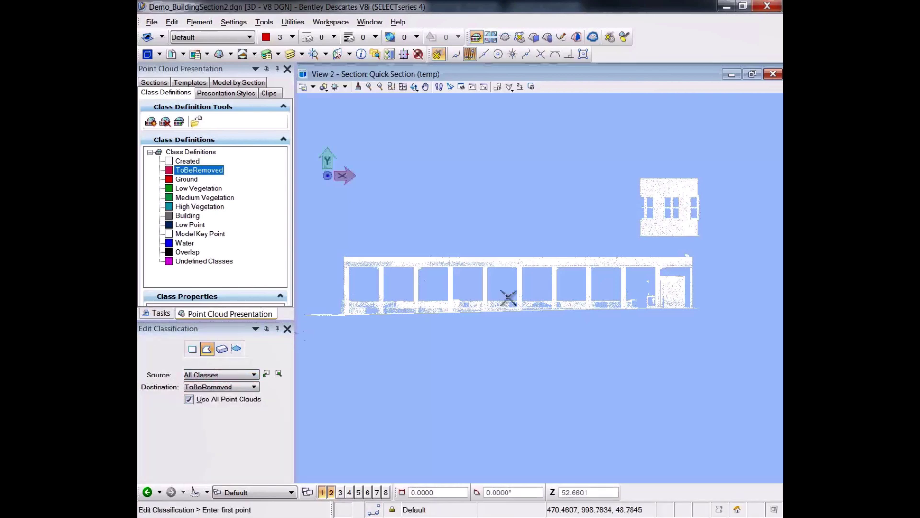
Step: Classify the walkway as ToBeRemoved by outlining it in the section view with a polygon that runs just above the ground line
{"action": "scroll", "coordinate": [707, 287], "scroll_direction": "up", "scroll_amount": 4}
{"action": "left_click", "coordinate": [681, 331]}
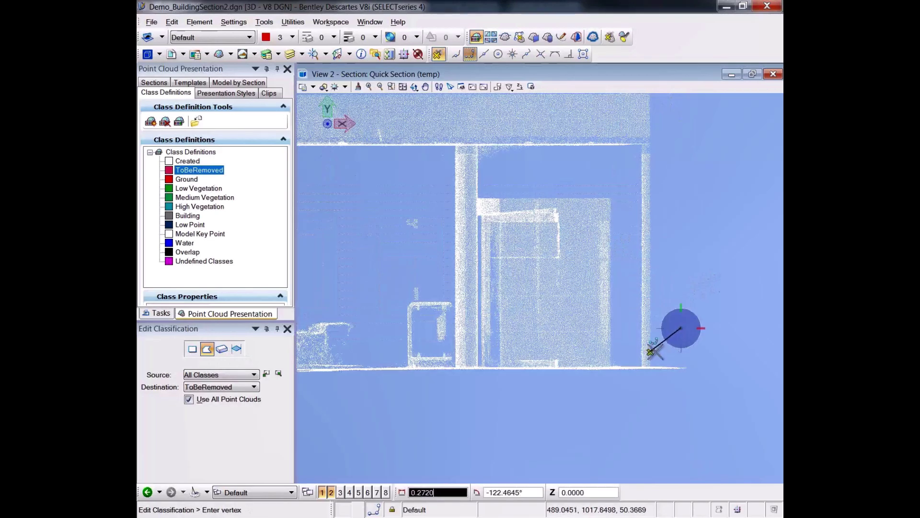
{"action": "scroll", "coordinate": [656, 351], "scroll_direction": "up", "scroll_amount": 4}
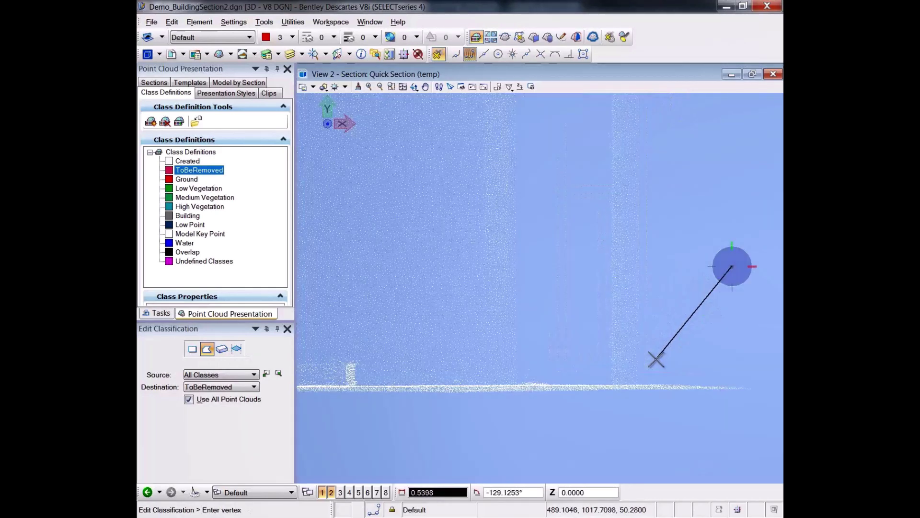
{"action": "left_click", "coordinate": [639, 383]}
{"action": "scroll", "coordinate": [527, 354], "scroll_direction": "down", "scroll_amount": 8}
{"action": "middle_click_drag", "start_coordinate": [497, 351], "coordinate": [711, 335]}
{"action": "scroll", "coordinate": [472, 349], "scroll_direction": "up", "scroll_amount": 4}
{"action": "scroll", "coordinate": [464, 349], "scroll_direction": "up", "scroll_amount": 3}
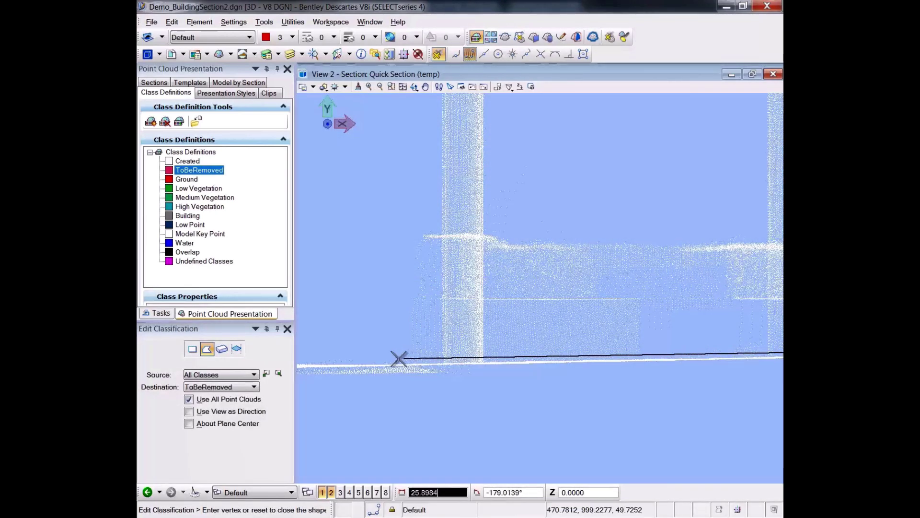
{"action": "left_click", "coordinate": [388, 361]}
{"action": "scroll", "coordinate": [395, 176], "scroll_direction": "down", "scroll_amount": 5}
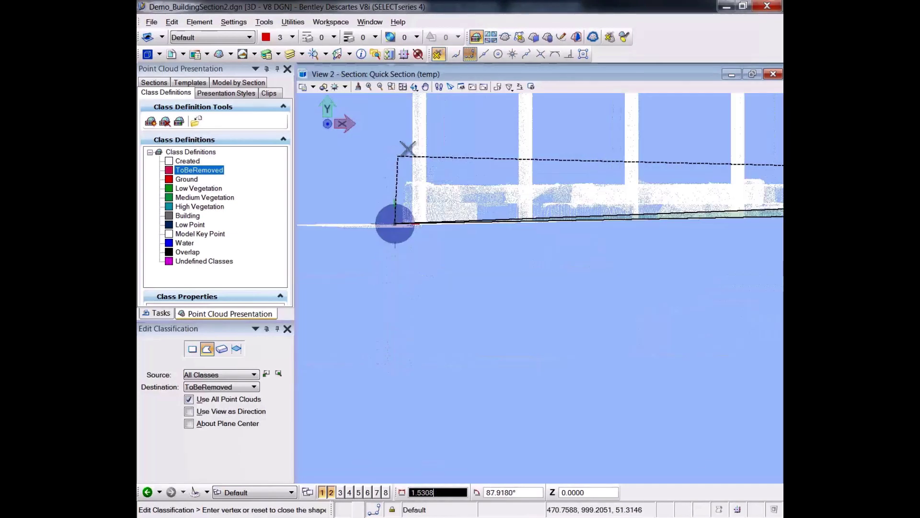
{"action": "left_click", "coordinate": [410, 120]}
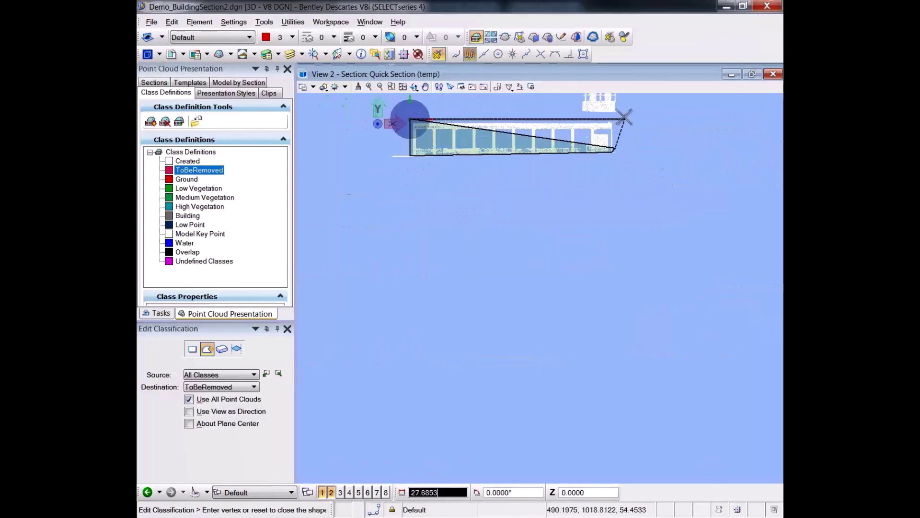
{"action": "left_click", "coordinate": [622, 117]}
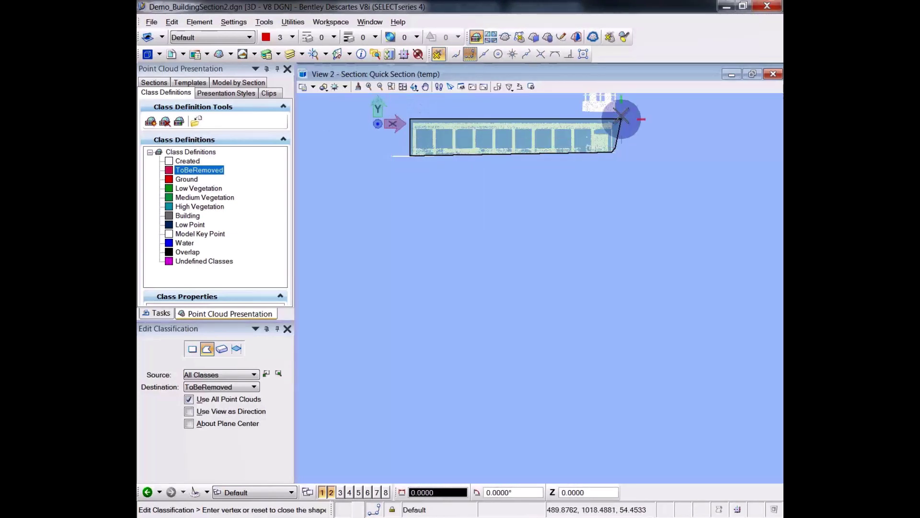
{"action": "right_click", "coordinate": [622, 117]}
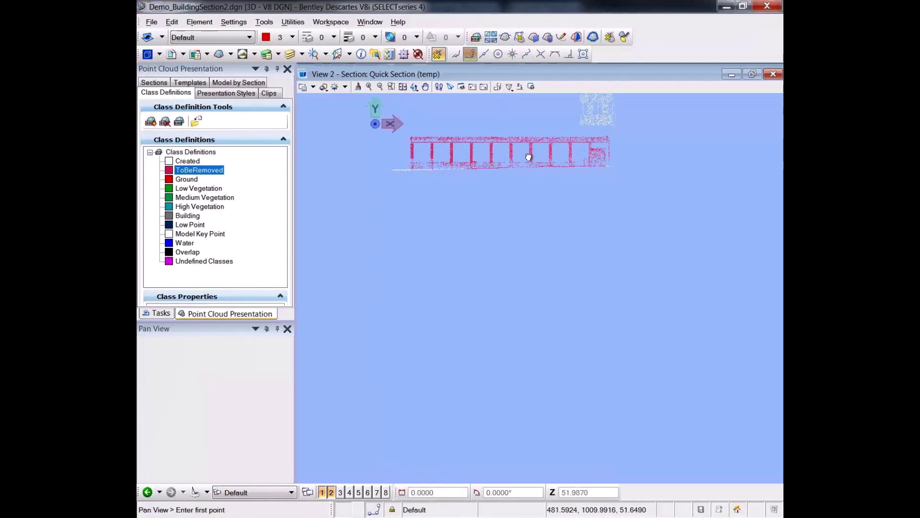
Step: Close the section view and turn off Quick Section (temp) to show the surrounding site in an oblique view in View 1
{"action": "left_click", "coordinate": [773, 75]}
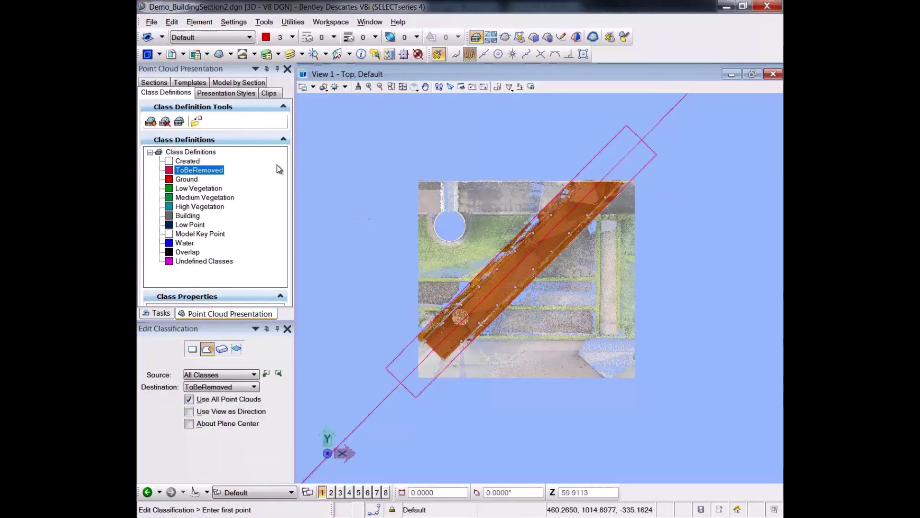
{"action": "left_click", "coordinate": [269, 93]}
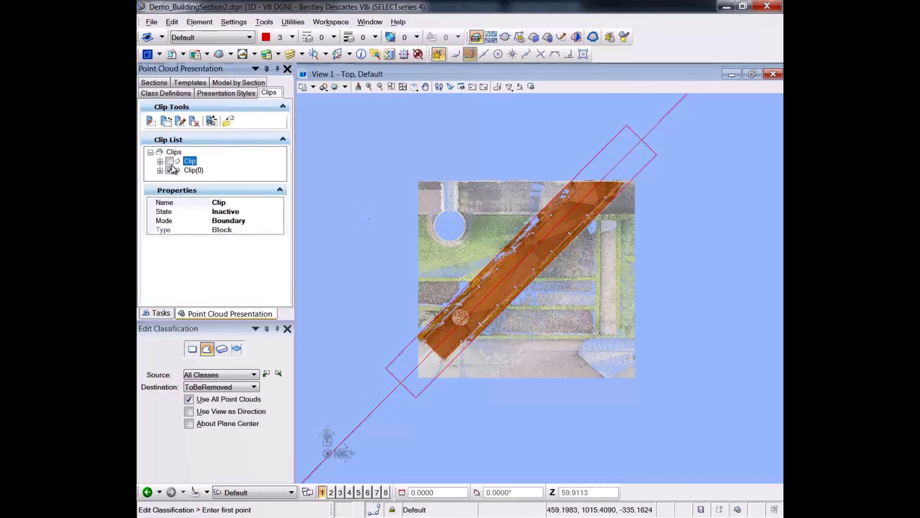
{"action": "left_click", "coordinate": [155, 83]}
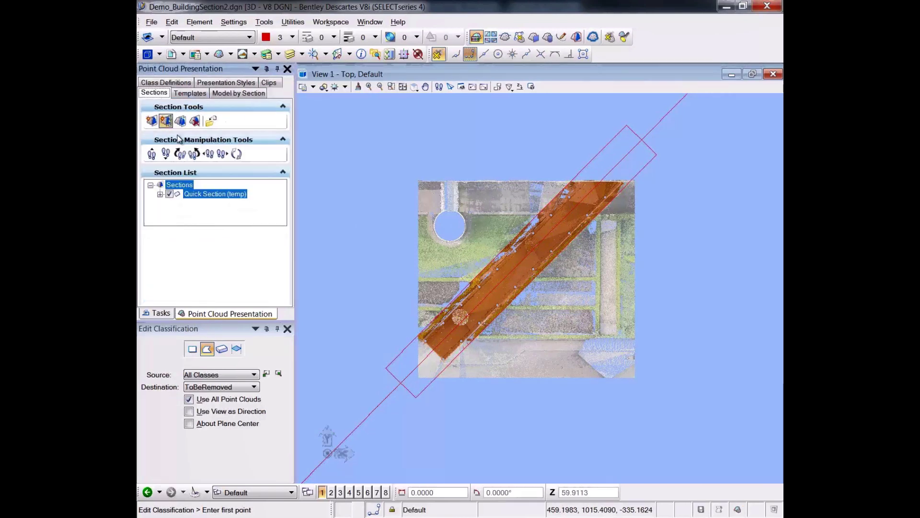
{"action": "left_click", "coordinate": [170, 194]}
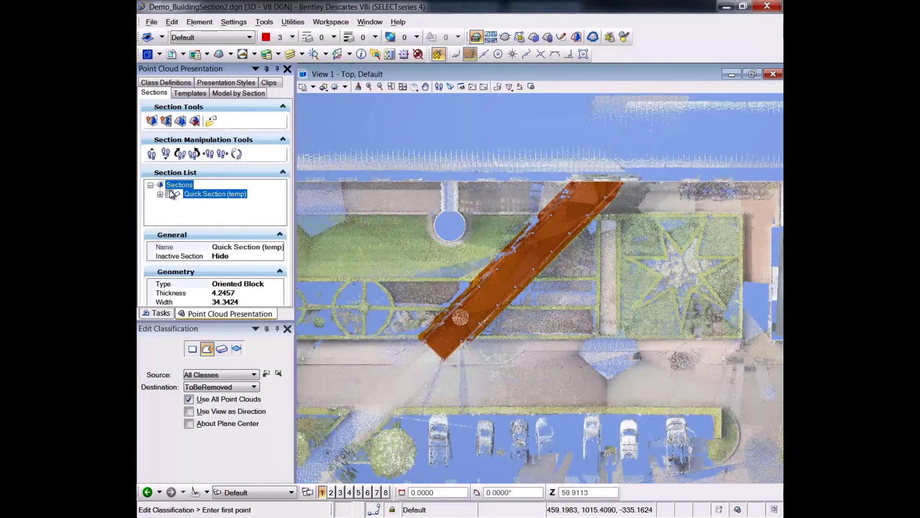
{"action": "key", "text": "F2"}
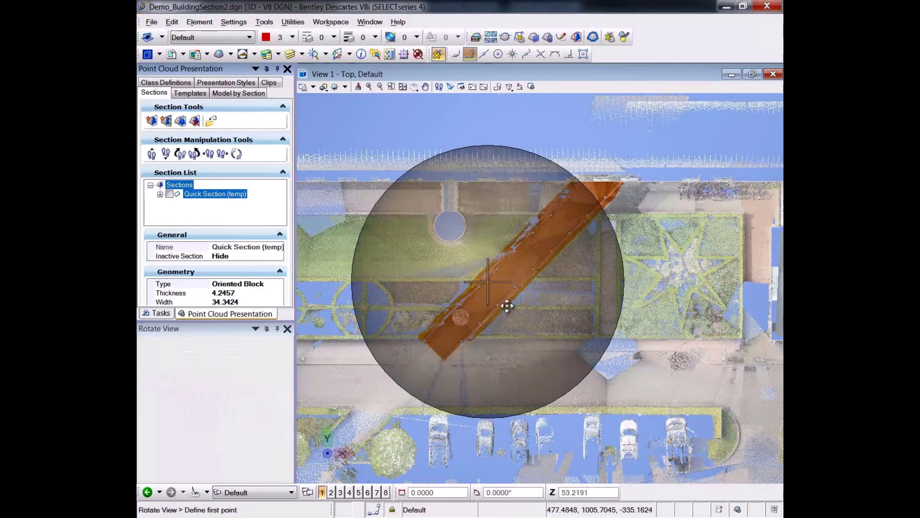
{"action": "left_click_drag", "start_coordinate": [507, 306], "coordinate": [514, 339]}
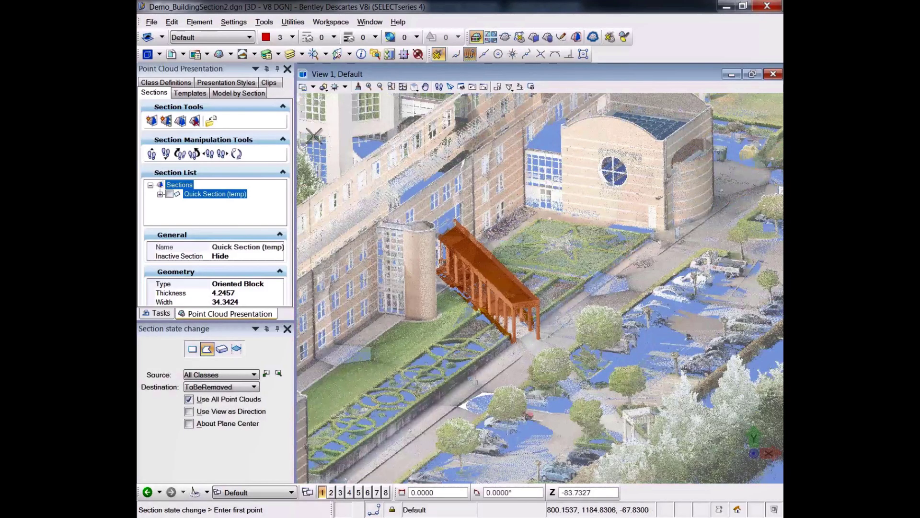
Step: Expand the classes of the RGB Color & Classif presentation style and pick the ToBeRemoved class
{"action": "left_click", "coordinate": [220, 86]}
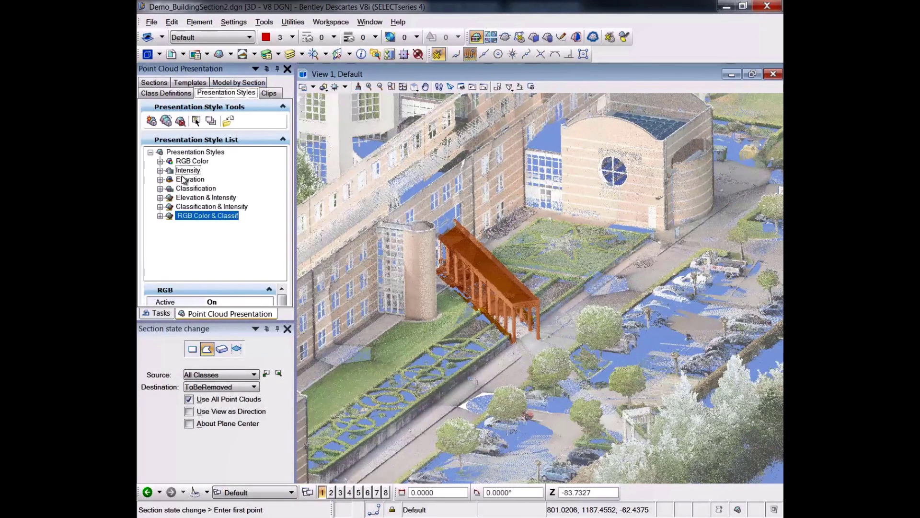
{"action": "left_click", "coordinate": [160, 216]}
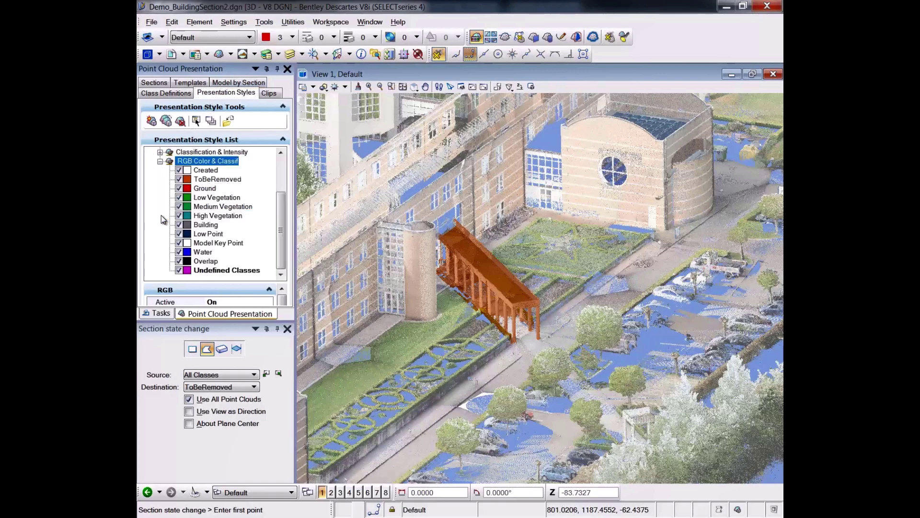
{"action": "left_click", "coordinate": [206, 181]}
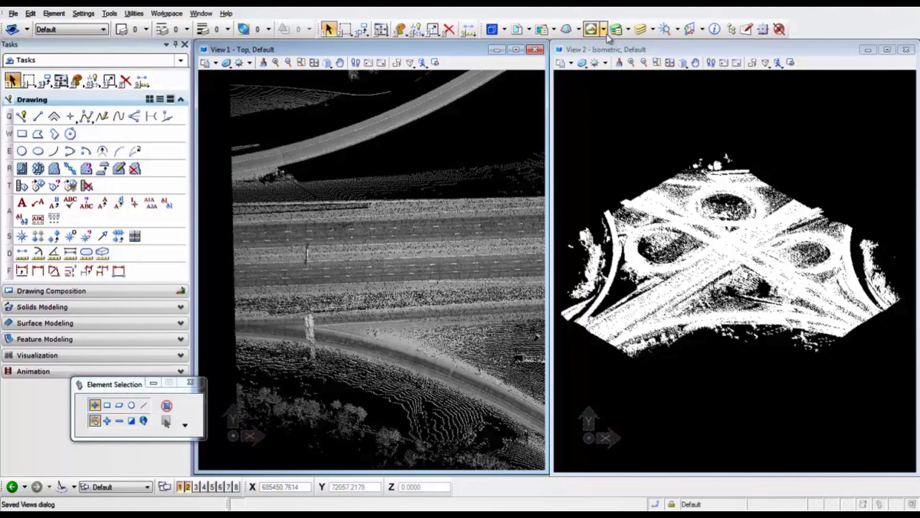
Step: In the highway interchange drawing, open Point Cloud Presentation for 000007.pod, dock it beside the views and narrow View 1 to fit
{"action": "left_click", "coordinate": [581, 30]}
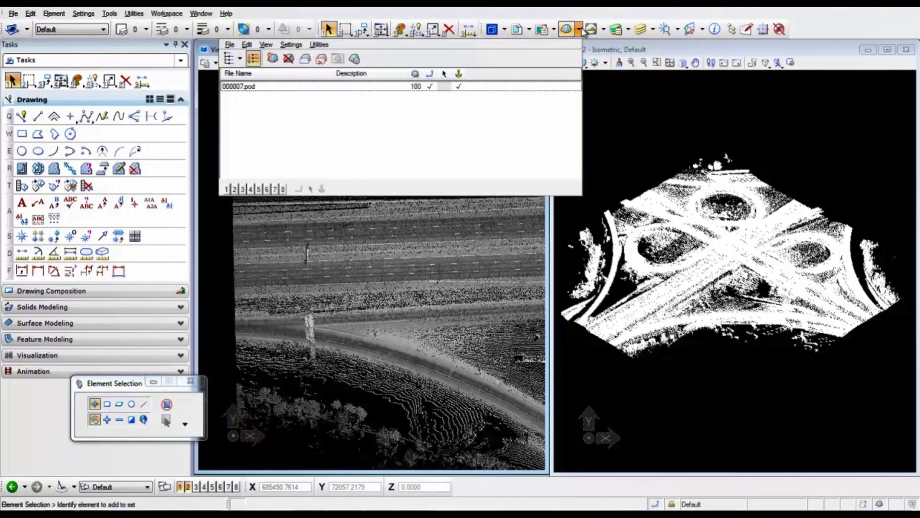
{"action": "left_click", "coordinate": [354, 59]}
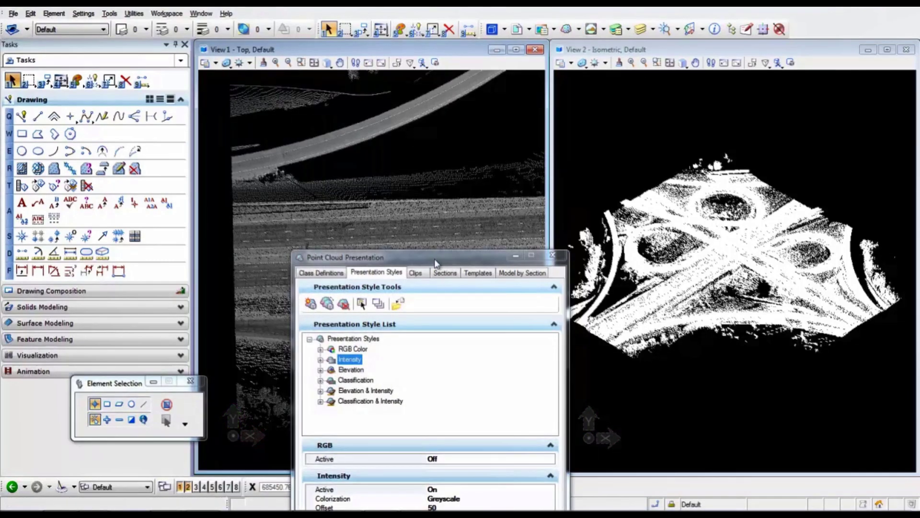
{"action": "left_click_drag", "start_coordinate": [434, 201], "coordinate": [206, 49]}
{"action": "left_click_drag", "start_coordinate": [202, 170], "coordinate": [243, 169]}
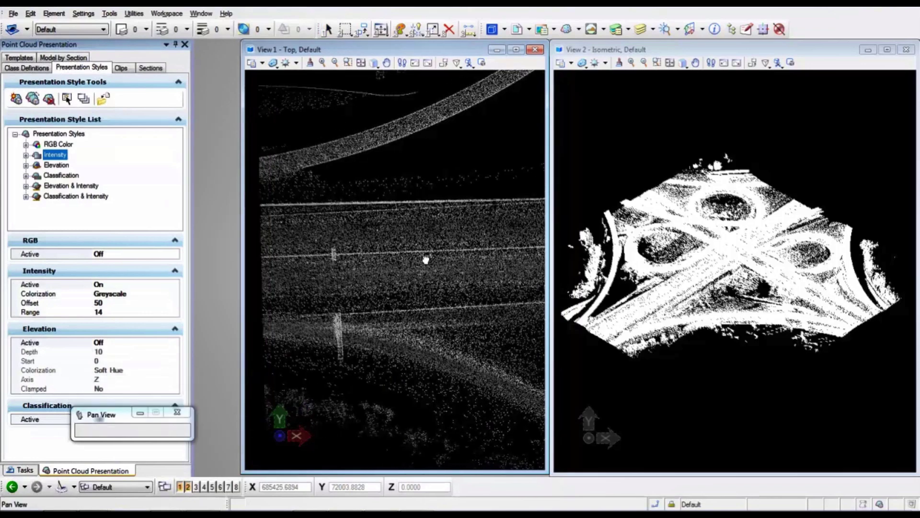
Step: Start a quick section in Permanent mode with View 2 as its target
{"action": "scroll", "coordinate": [368, 260], "scroll_direction": "down", "scroll_amount": 1}
{"action": "mouse_move", "coordinate": [471, 265]}
{"action": "middle_mouse_down"}
{"action": "mouse_move", "coordinate": [412, 263]}
{"action": "mouse_move", "coordinate": [482, 265]}
{"action": "middle_mouse_up"}
{"action": "right_click", "coordinate": [482, 265]}
{"action": "left_click", "coordinate": [151, 68]}
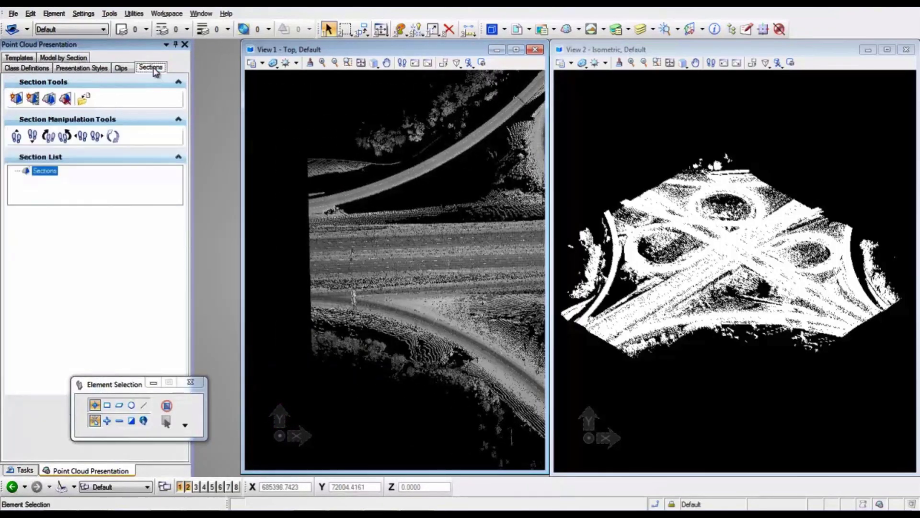
{"action": "left_click", "coordinate": [17, 99]}
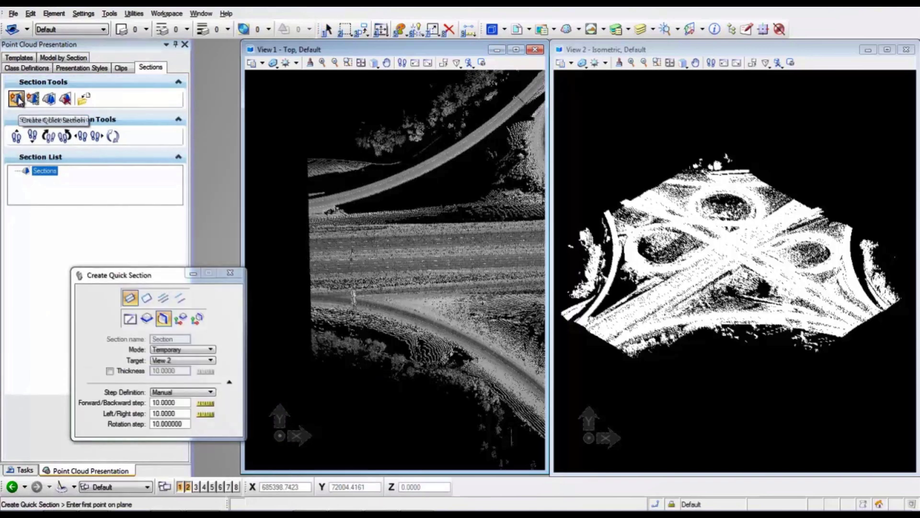
{"action": "left_click", "coordinate": [180, 350]}
{"action": "left_click", "coordinate": [181, 360]}
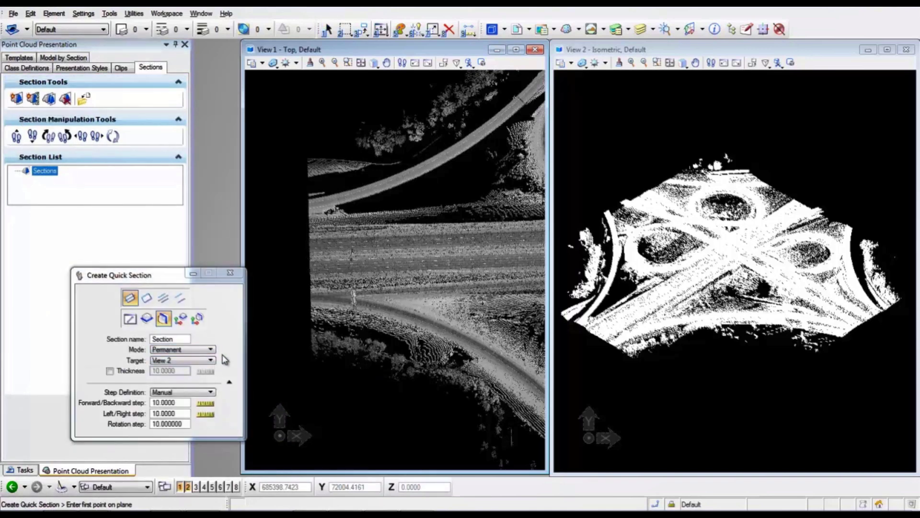
Step: Place the quick section across the highway's median barrier near the scan's west edge, with a very narrow thickness
{"action": "middle_click_drag", "start_coordinate": [323, 231], "coordinate": [373, 223]}
{"action": "scroll", "coordinate": [371, 235], "scroll_direction": "up", "scroll_amount": 3}
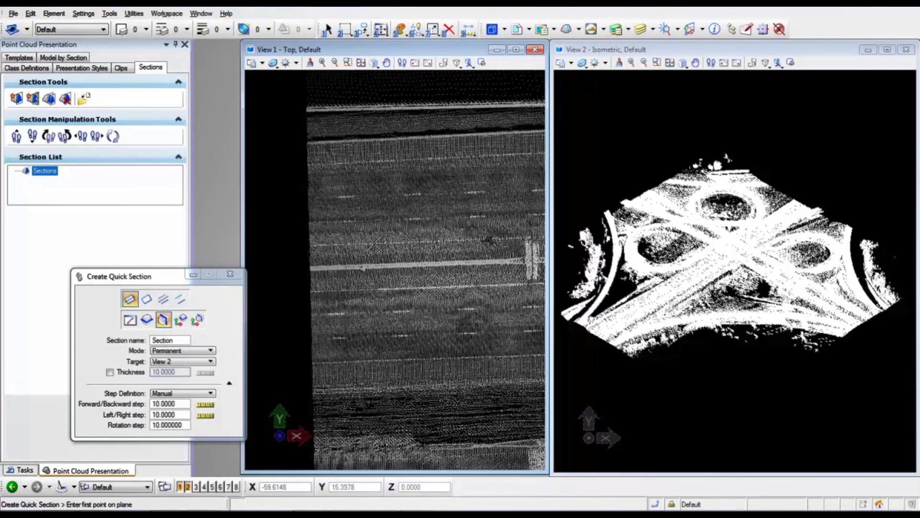
{"action": "scroll", "coordinate": [324, 265], "scroll_direction": "up", "scroll_amount": 2}
{"action": "left_click", "coordinate": [330, 183]}
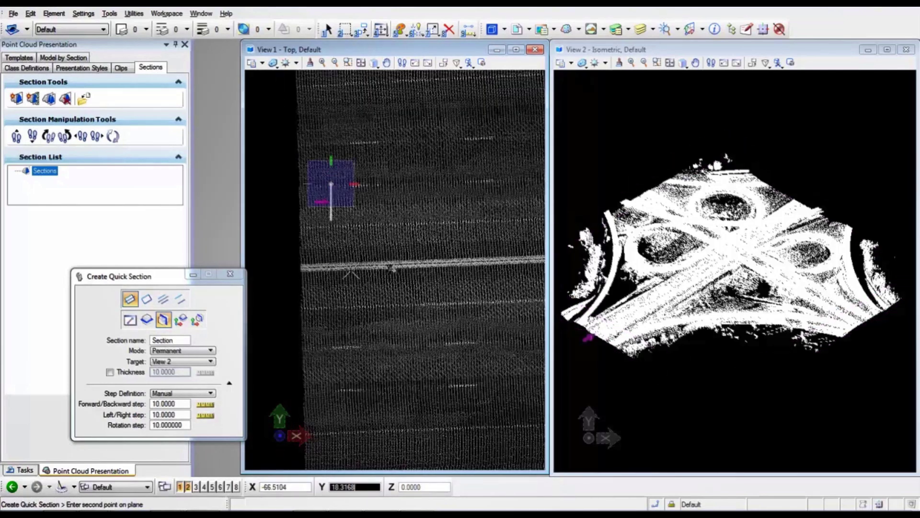
{"action": "left_click", "coordinate": [341, 349]}
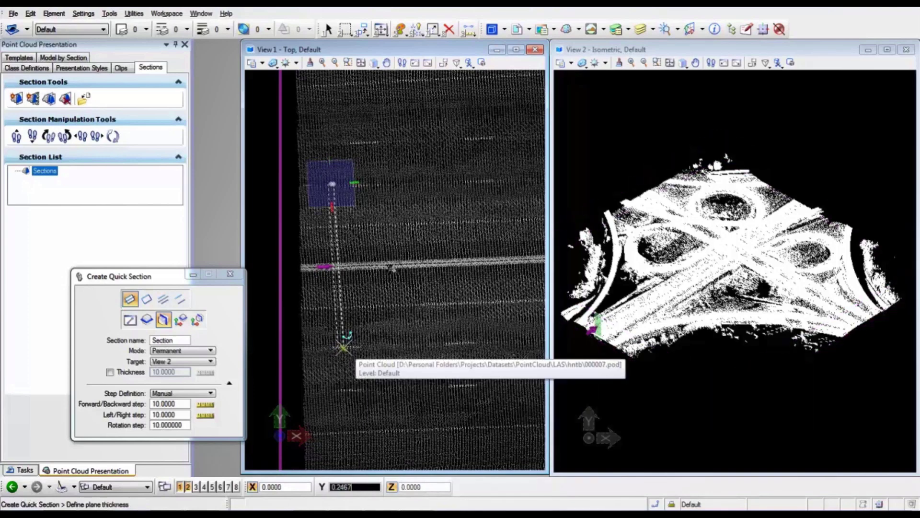
{"action": "left_click", "coordinate": [343, 348]}
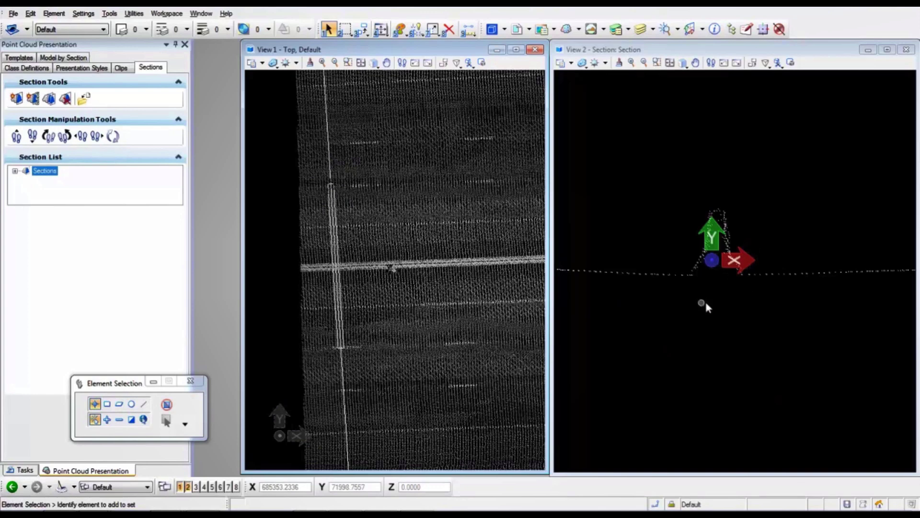
Step: Trace the median barrier's profile in the section view as a closed shape along its base, both flanks and top
{"action": "scroll", "coordinate": [709, 304], "scroll_direction": "up", "scroll_amount": 3}
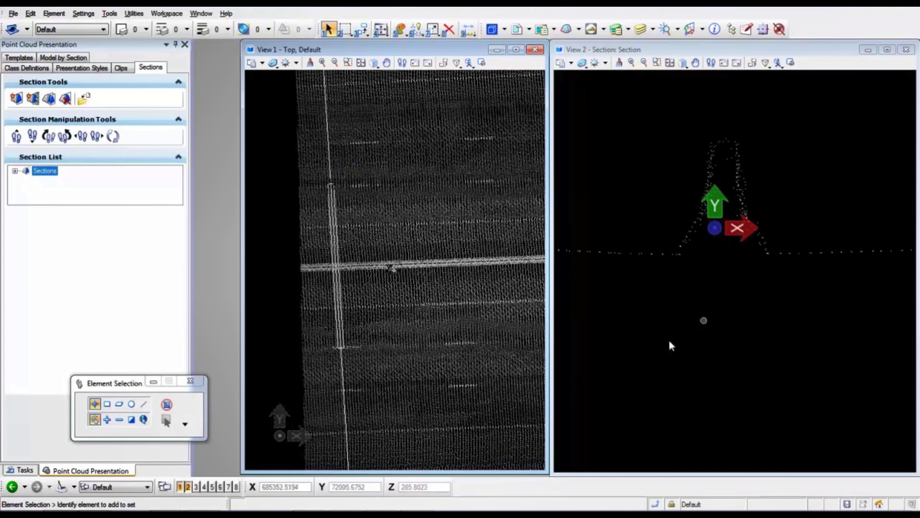
{"action": "left_click", "coordinate": [20, 471]}
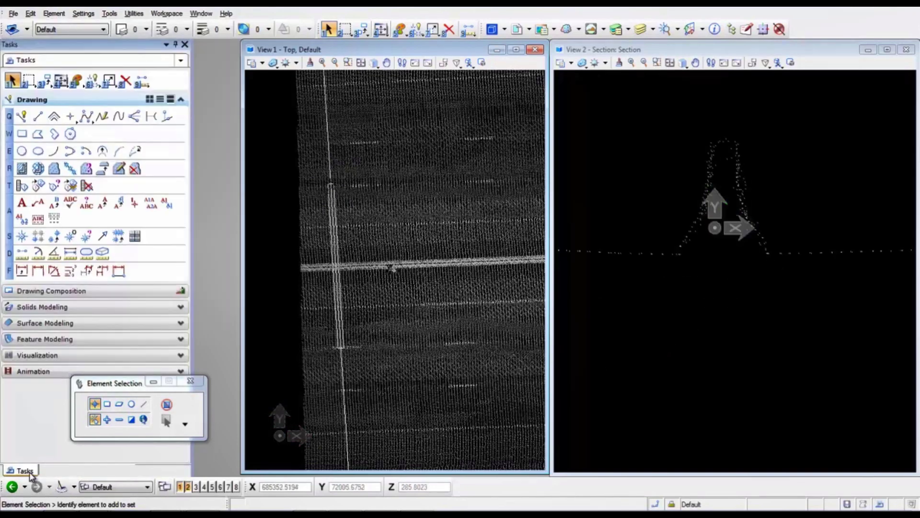
{"action": "left_click", "coordinate": [38, 134]}
{"action": "left_click", "coordinate": [678, 253]}
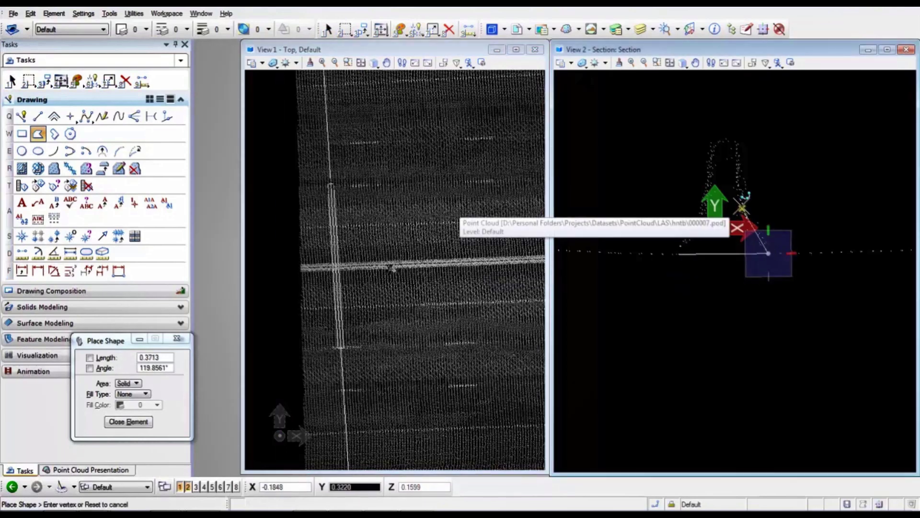
{"action": "left_click", "coordinate": [741, 209]}
{"action": "left_click", "coordinate": [735, 142]}
{"action": "left_click", "coordinate": [712, 143]}
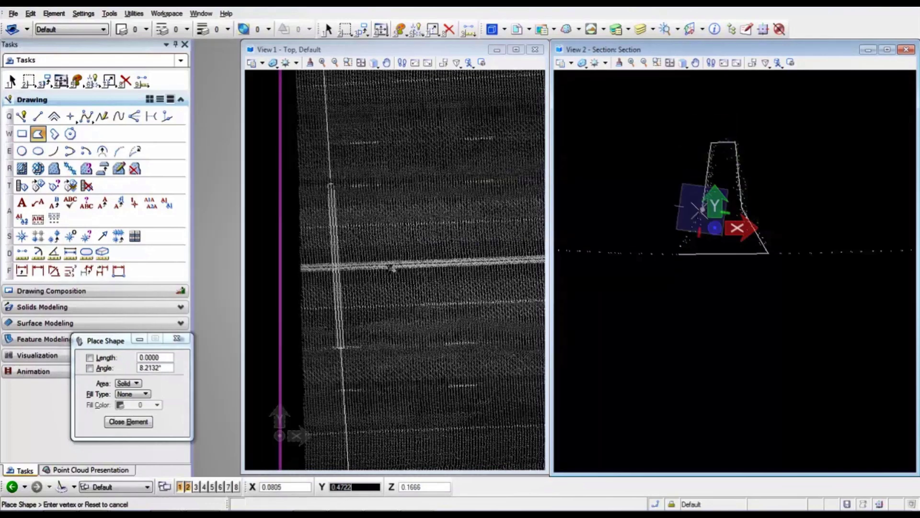
{"action": "left_click", "coordinate": [113, 424]}
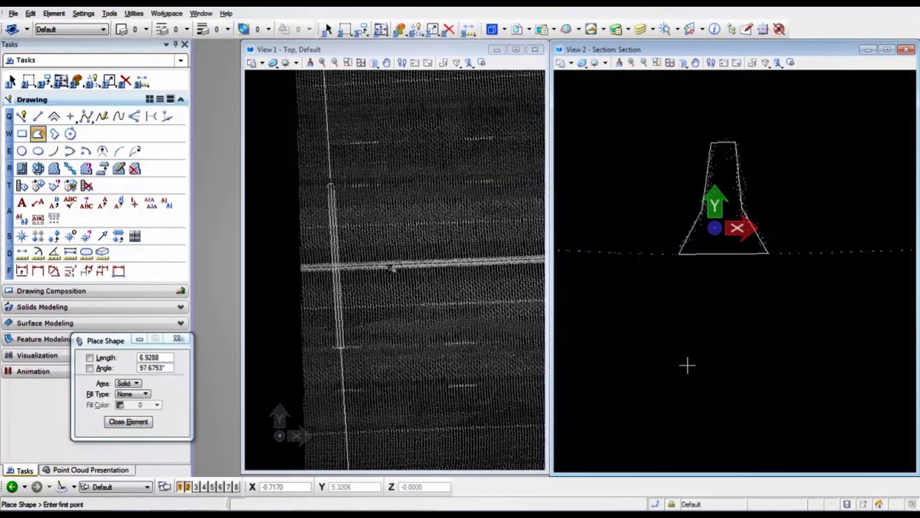
Step: Create a new template named Wall from the traced barrier shape, without keeping the original
{"action": "left_click", "coordinate": [110, 469]}
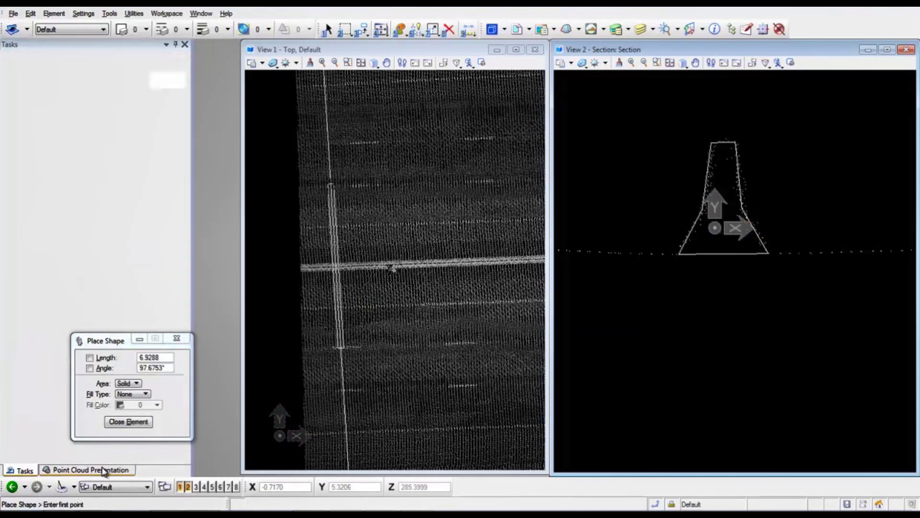
{"action": "left_click", "coordinate": [20, 58]}
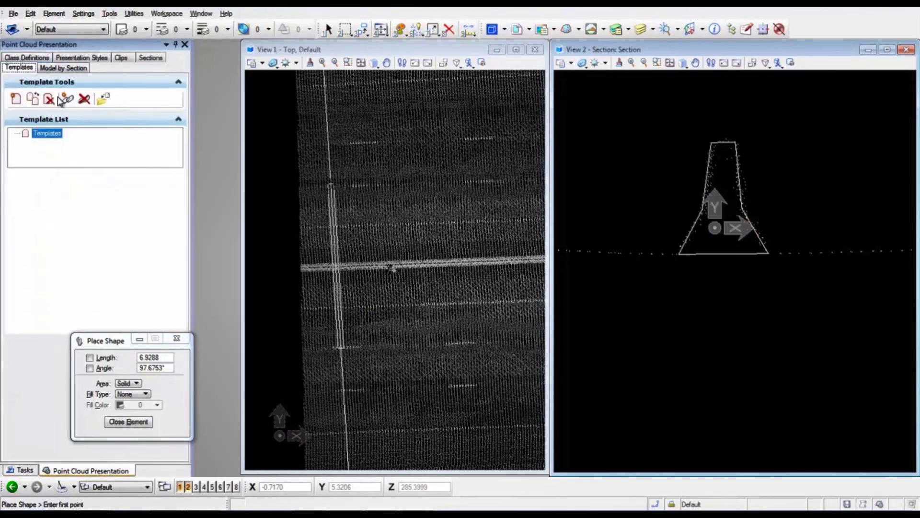
{"action": "left_click", "coordinate": [16, 99]}
{"action": "double_click", "coordinate": [163, 414]}
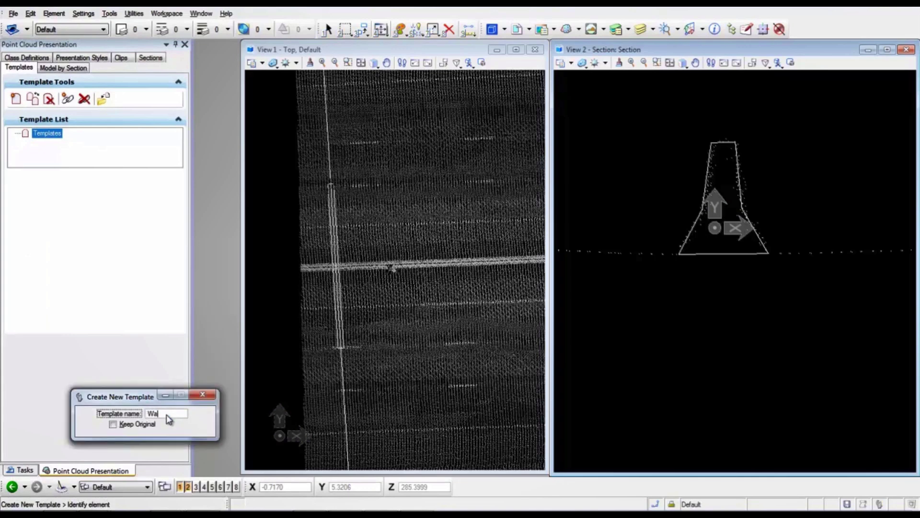
{"action": "left_click", "coordinate": [723, 253]}
{"action": "left_click", "coordinate": [746, 325]}
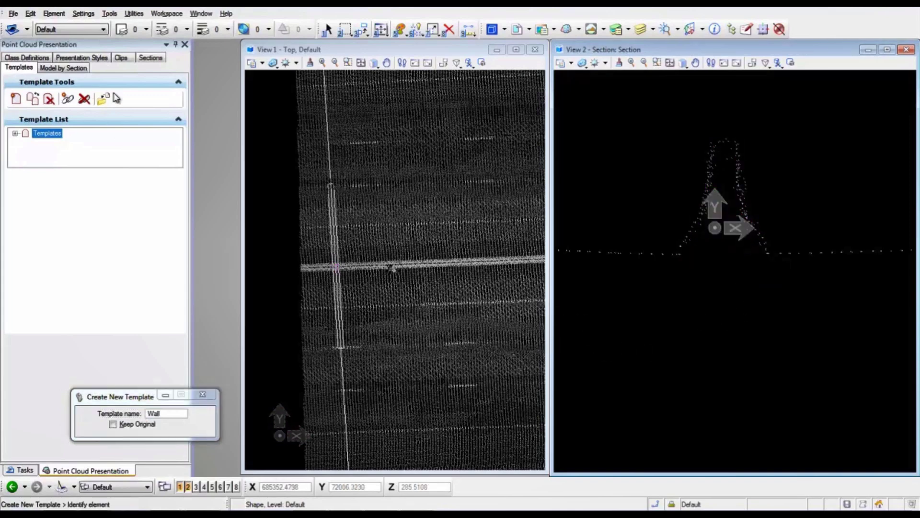
Step: Set the thickness of the barrier section named Section to 0.5
{"action": "left_click", "coordinate": [151, 58]}
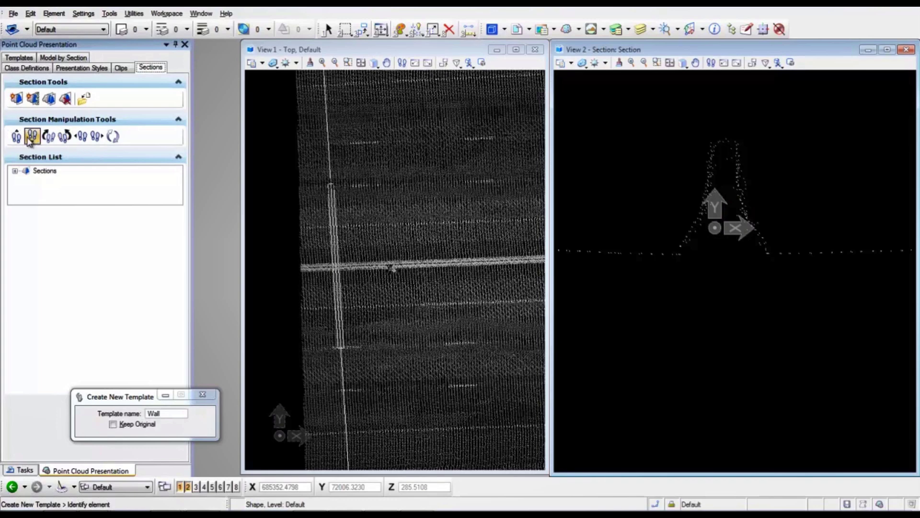
{"action": "left_click", "coordinate": [43, 170]}
{"action": "left_click", "coordinate": [15, 171]}
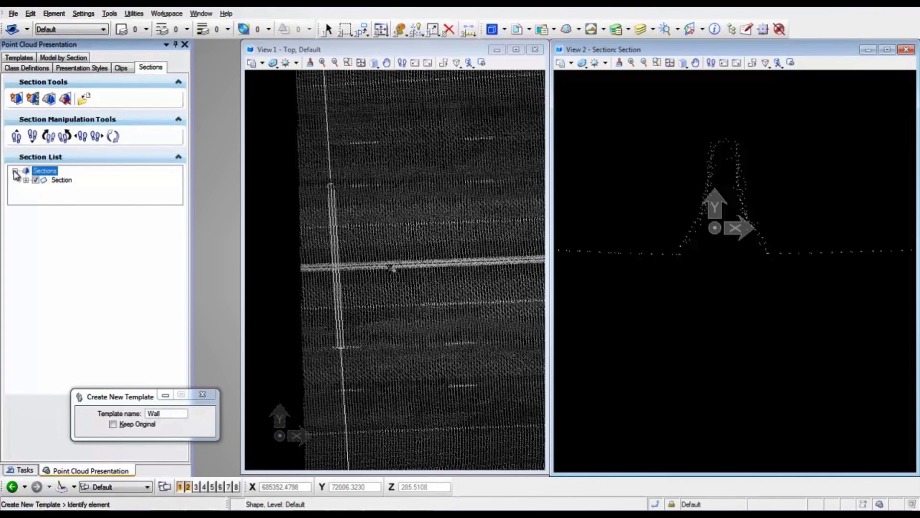
{"action": "left_click", "coordinate": [60, 180]}
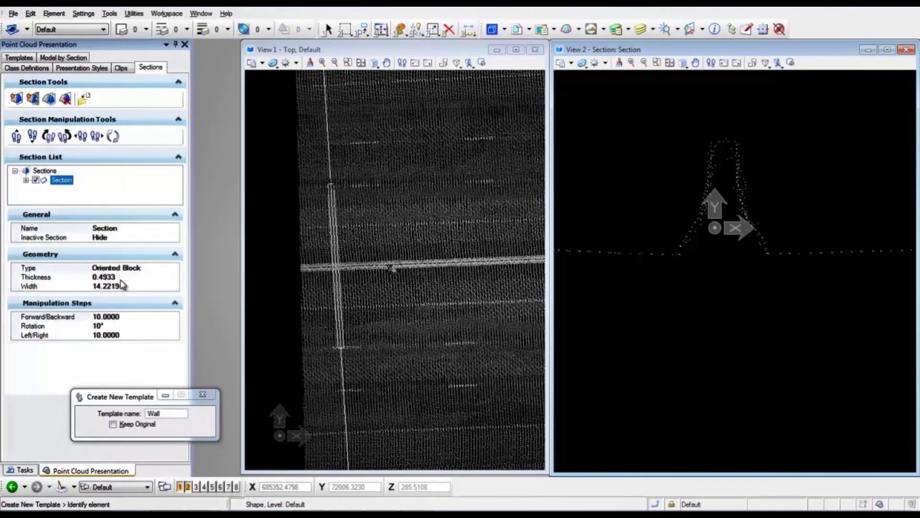
{"action": "left_click", "coordinate": [68, 279]}
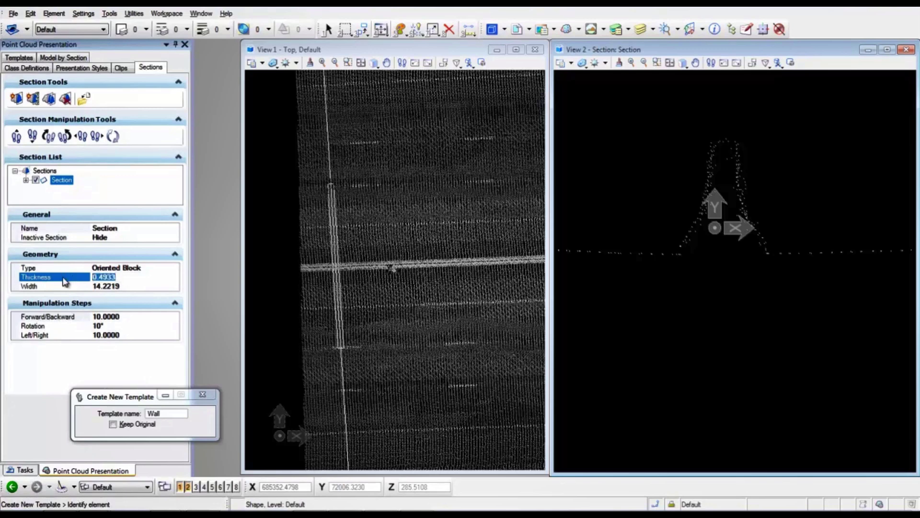
{"action": "key", "text": "Return"}
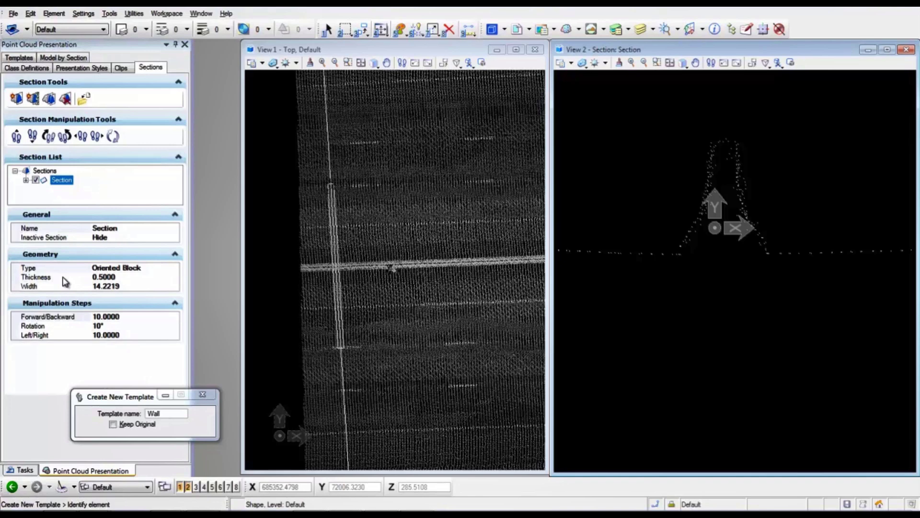
Step: Set the section's forward/backward step to 2 and rotation step to 1°, and move the section one step backward
{"action": "left_click", "coordinate": [126, 317]}
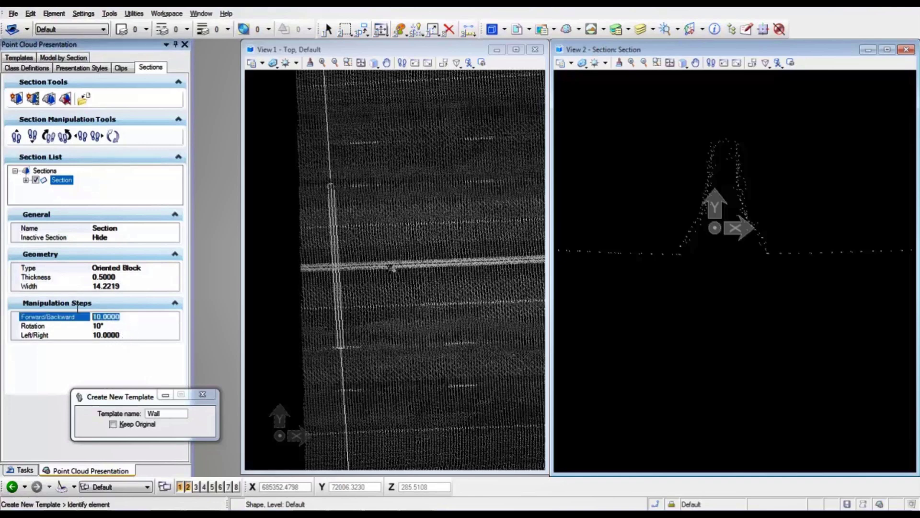
{"action": "key", "text": "Return"}
{"action": "left_click", "coordinate": [68, 326]}
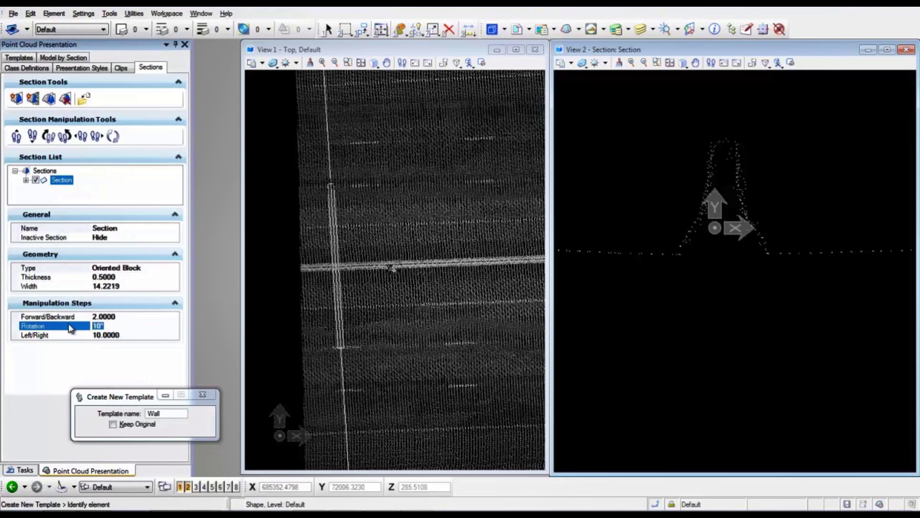
{"action": "key", "text": "Return"}
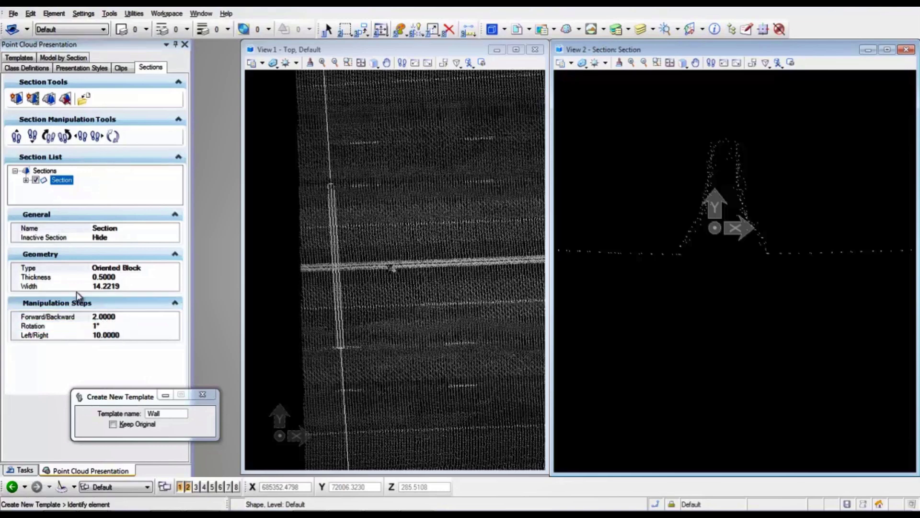
{"action": "left_click", "coordinate": [32, 136]}
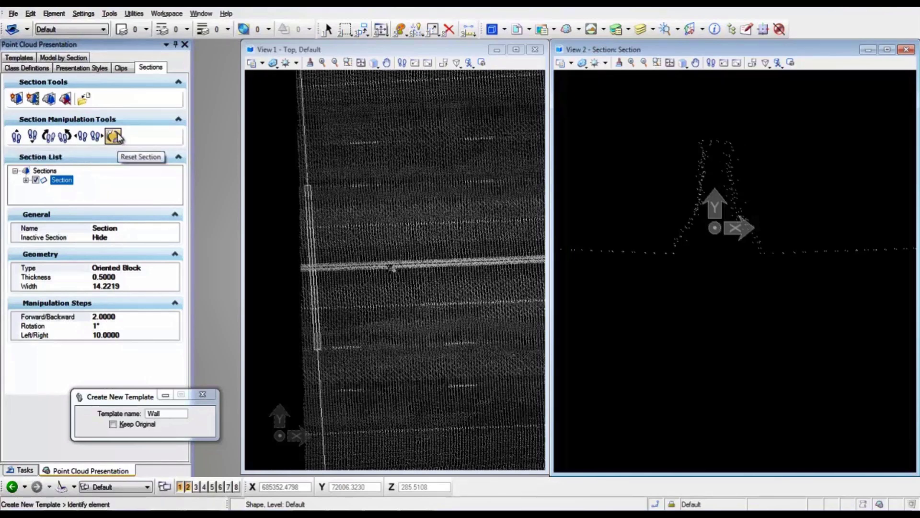
Step: Create a Model by Section project using the Wall template and the section named Section
{"action": "left_click", "coordinate": [63, 58]}
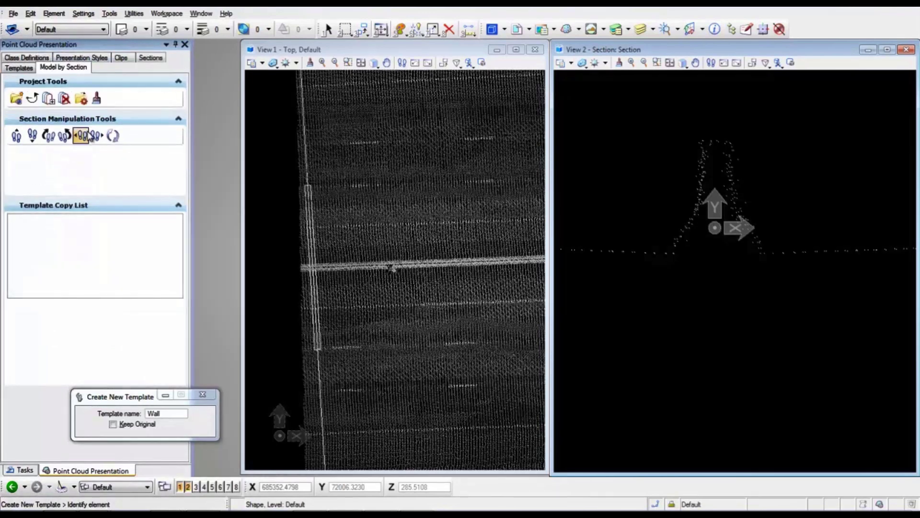
{"action": "left_click", "coordinate": [17, 98]}
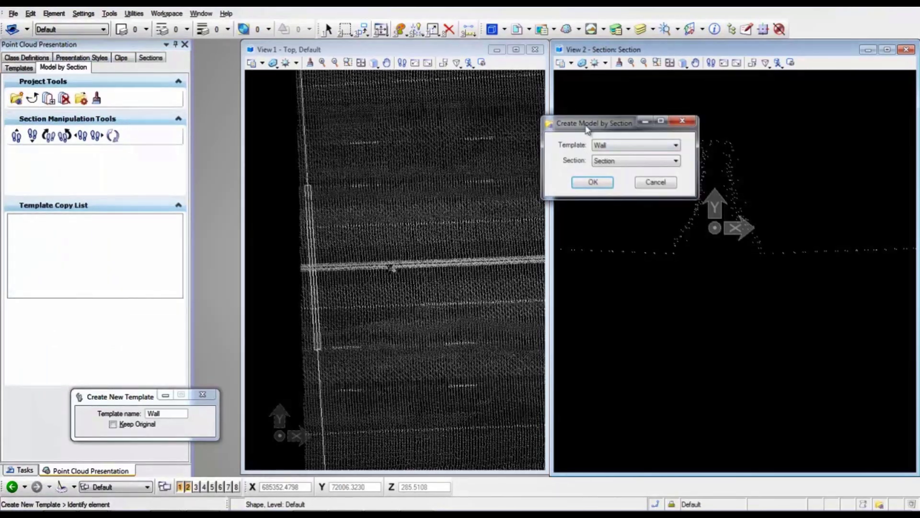
{"action": "left_click", "coordinate": [601, 187]}
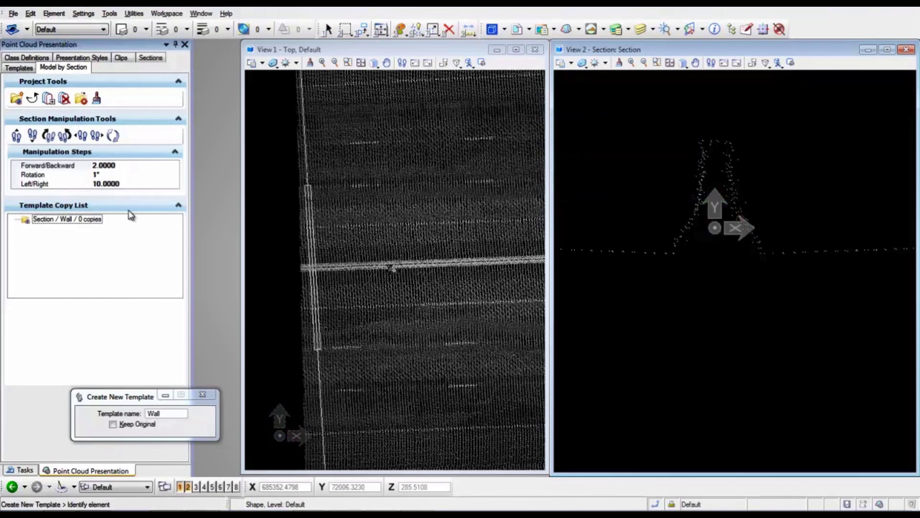
Step: Add the first Wall template copy at the scan's west edge and shift it sideways onto the barrier points
{"action": "left_click", "coordinate": [49, 99]}
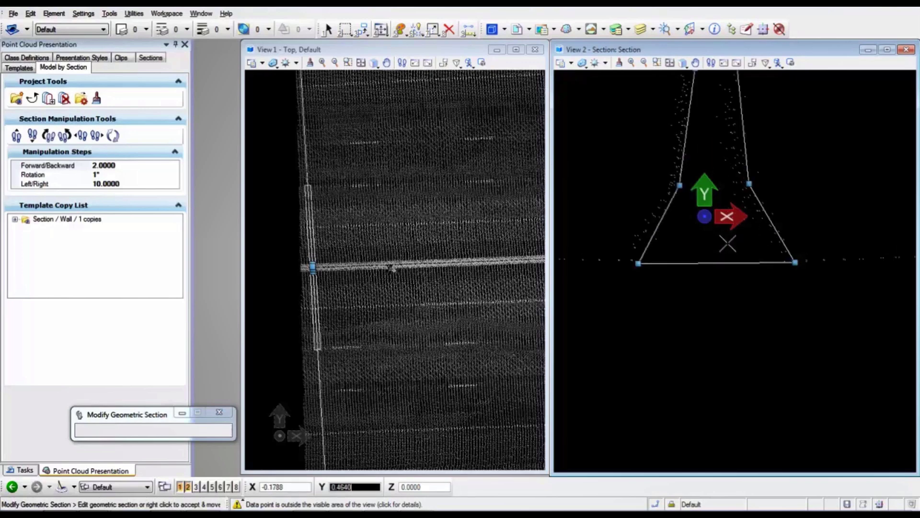
{"action": "scroll", "coordinate": [727, 243], "scroll_direction": "up", "scroll_amount": 2}
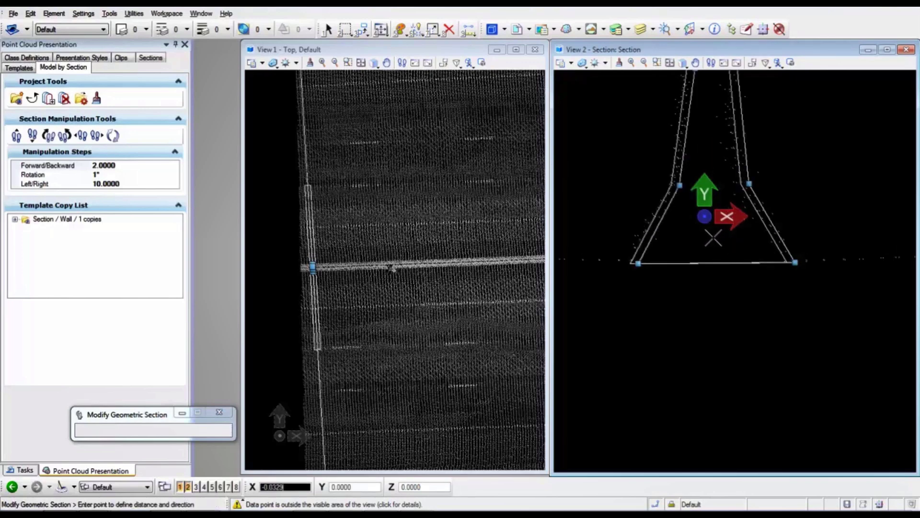
{"action": "left_click", "coordinate": [712, 238]}
{"action": "scroll", "coordinate": [709, 310], "scroll_direction": "down", "scroll_amount": 2}
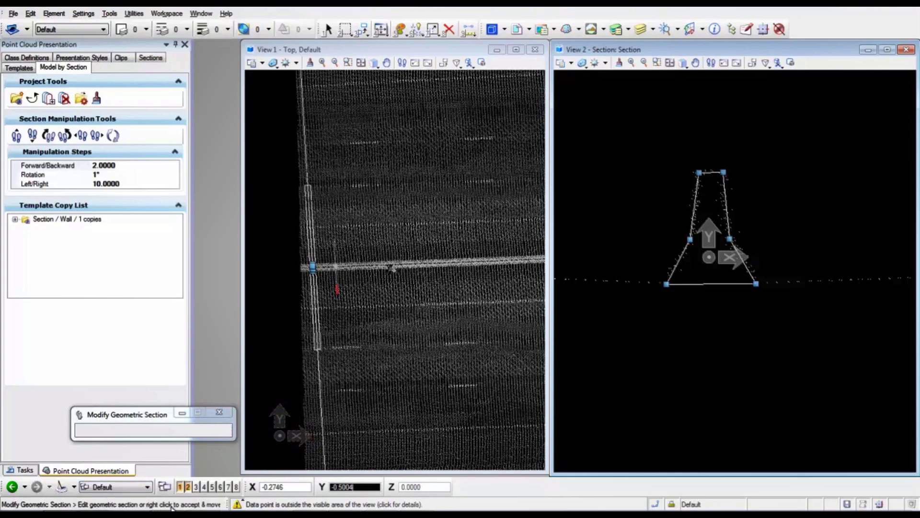
Step: Accept the first template copy, shift the second copy onto the barrier points at the next section, and accept it
{"action": "right_click", "coordinate": [709, 301]}
{"action": "left_click", "coordinate": [710, 301]}
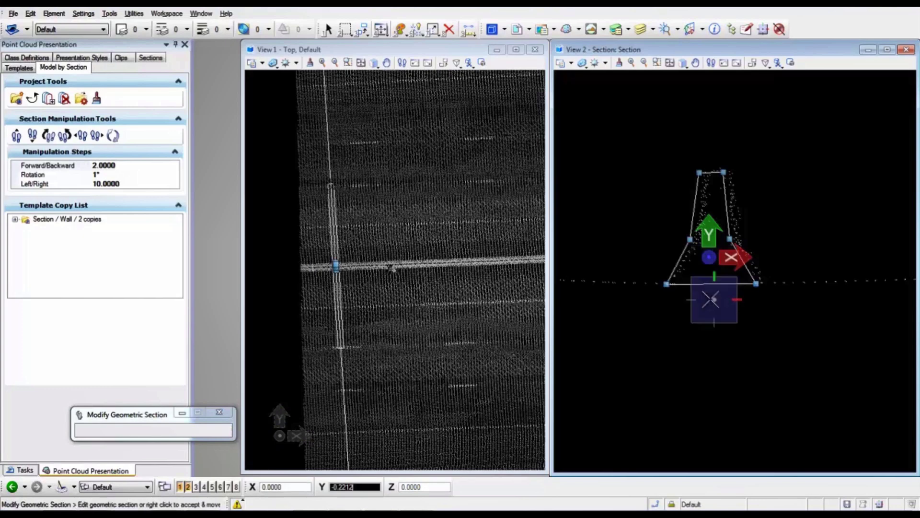
{"action": "right_click", "coordinate": [695, 345]}
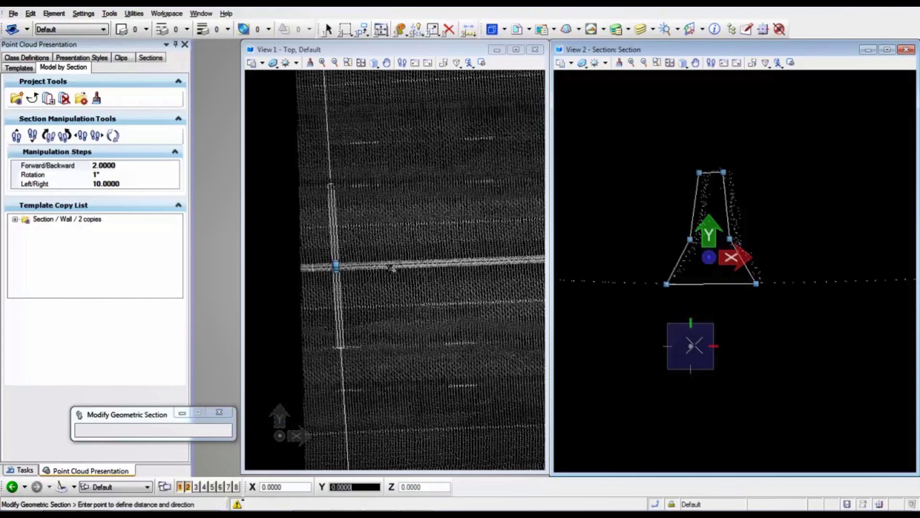
{"action": "left_click", "coordinate": [697, 345]}
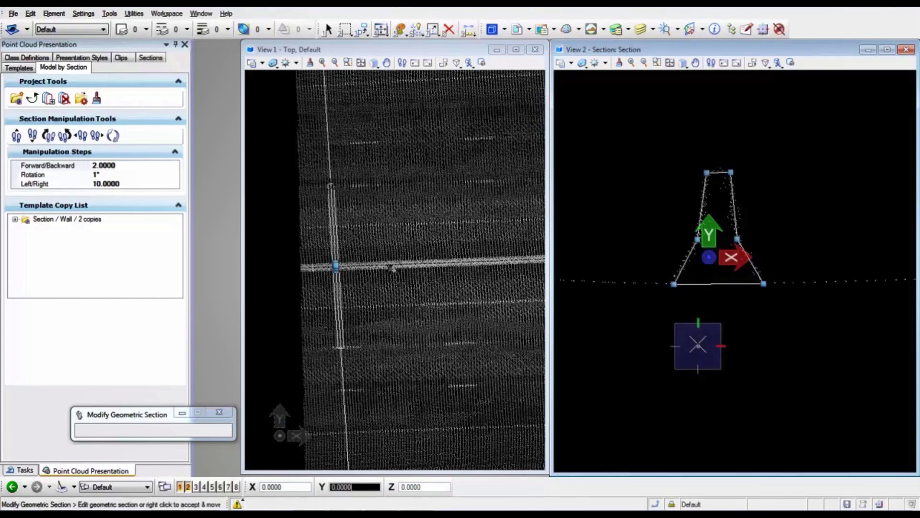
{"action": "right_click", "coordinate": [697, 345]}
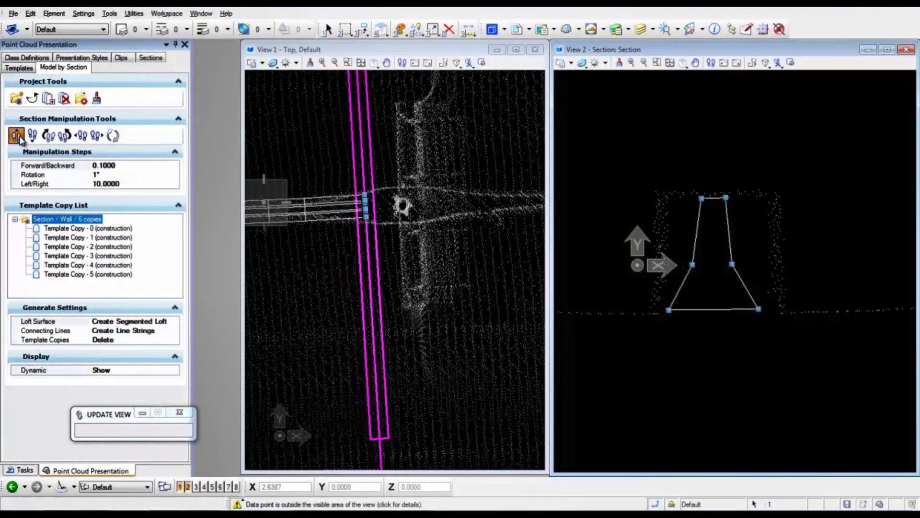
Step: Advance the section into the widened barrier before the column and move the template to align its lower-left corner with the scan
{"action": "left_click", "coordinate": [17, 136]}
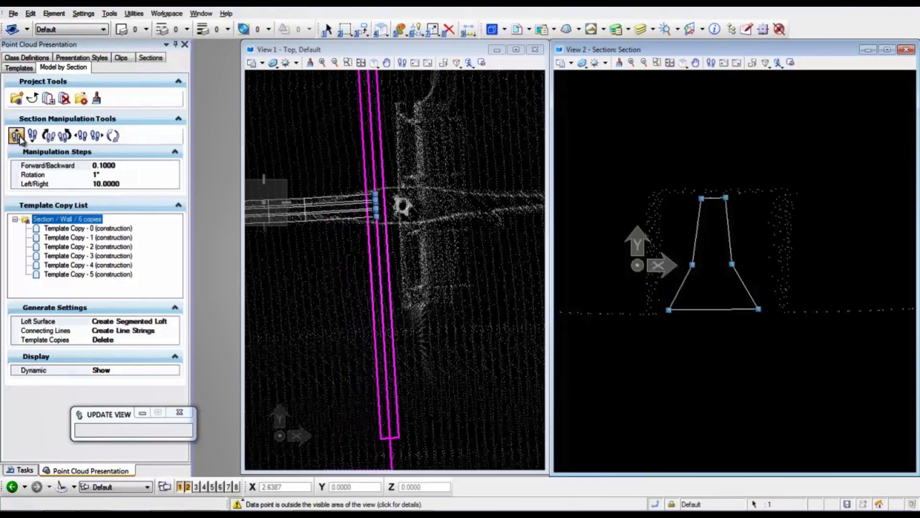
{"action": "left_click", "coordinate": [17, 136]}
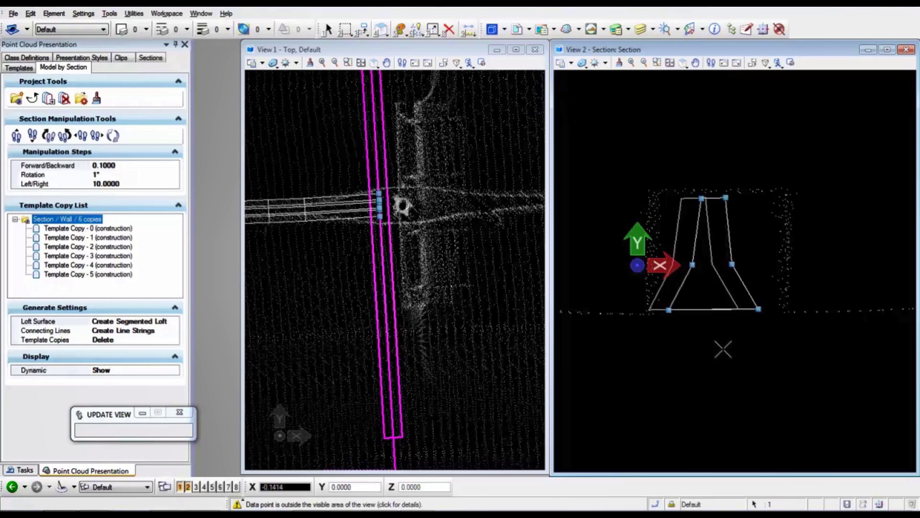
{"action": "scroll", "coordinate": [723, 348], "scroll_direction": "up", "scroll_amount": 2}
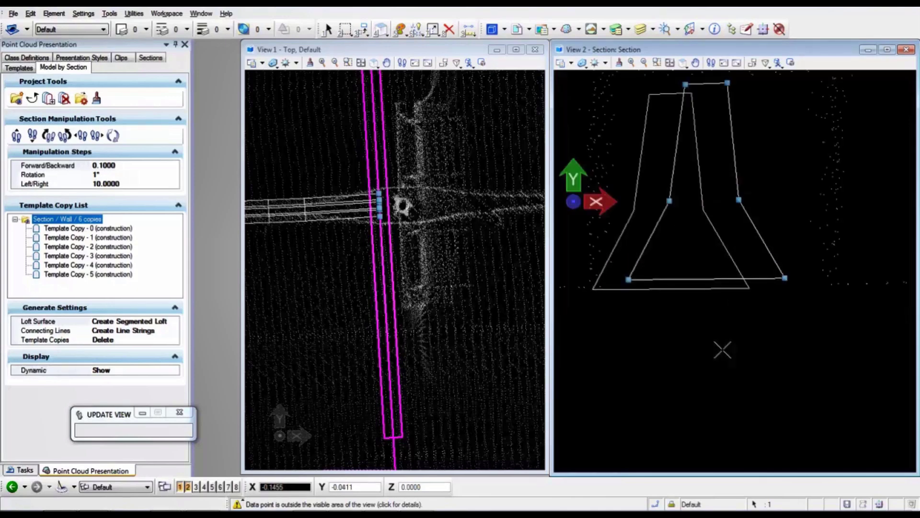
{"action": "left_click", "coordinate": [723, 349]}
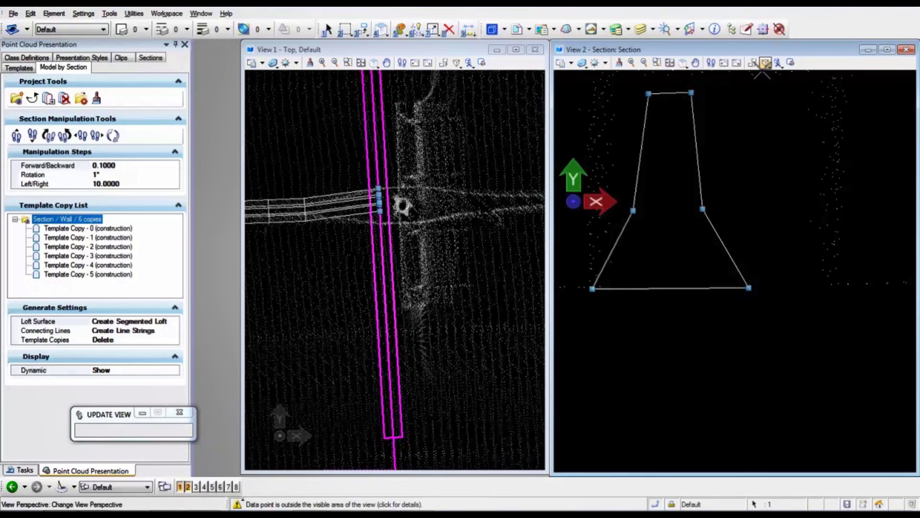
Step: Reshape the template copy to the widened barrier by moving its lower-right and left mid-height vertices onto the scan points
{"action": "left_click", "coordinate": [748, 288]}
{"action": "left_click", "coordinate": [832, 284]}
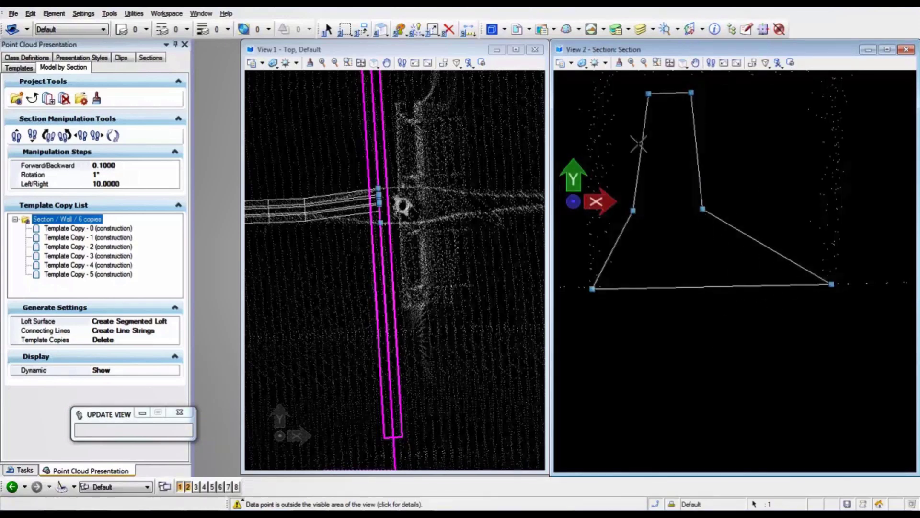
{"action": "left_click", "coordinate": [633, 210]}
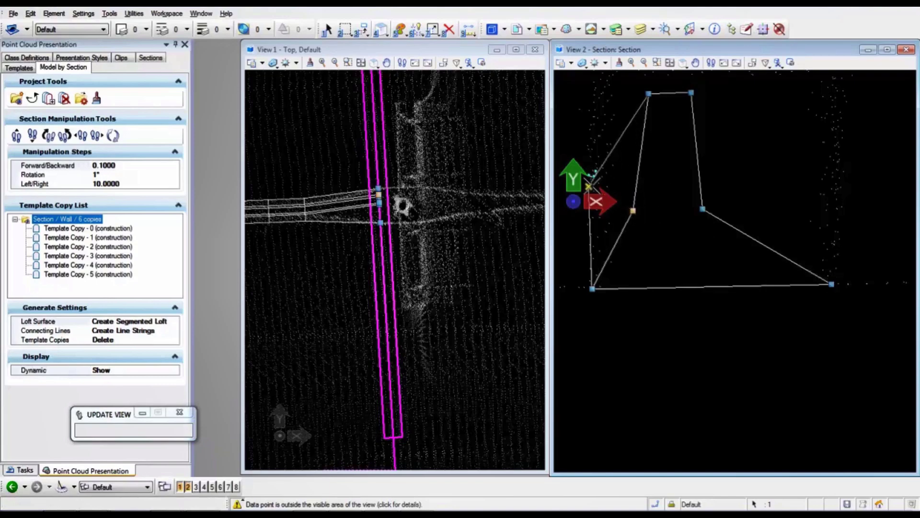
{"action": "left_click", "coordinate": [589, 186]}
{"action": "left_click", "coordinate": [703, 209]}
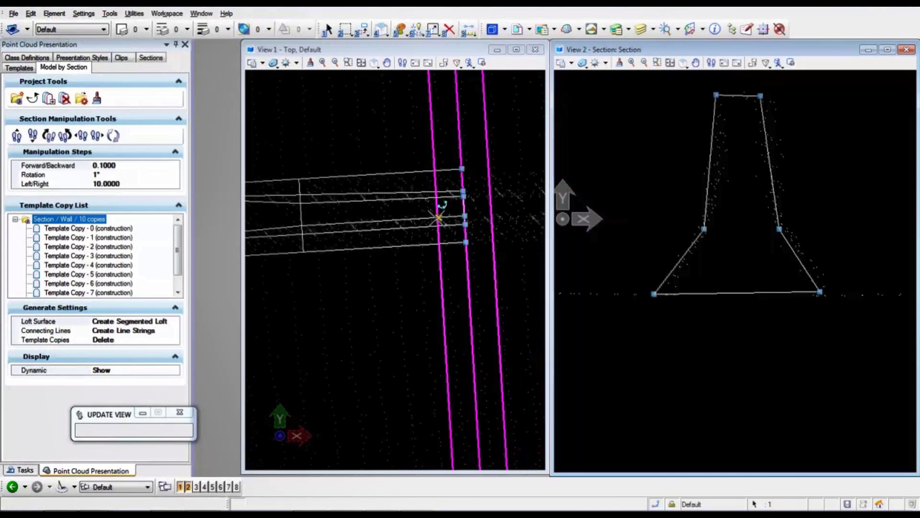
Step: Advance the section forward along the barrier, beyond the latest template copy
{"action": "scroll", "coordinate": [439, 219], "scroll_direction": "down", "scroll_amount": 2}
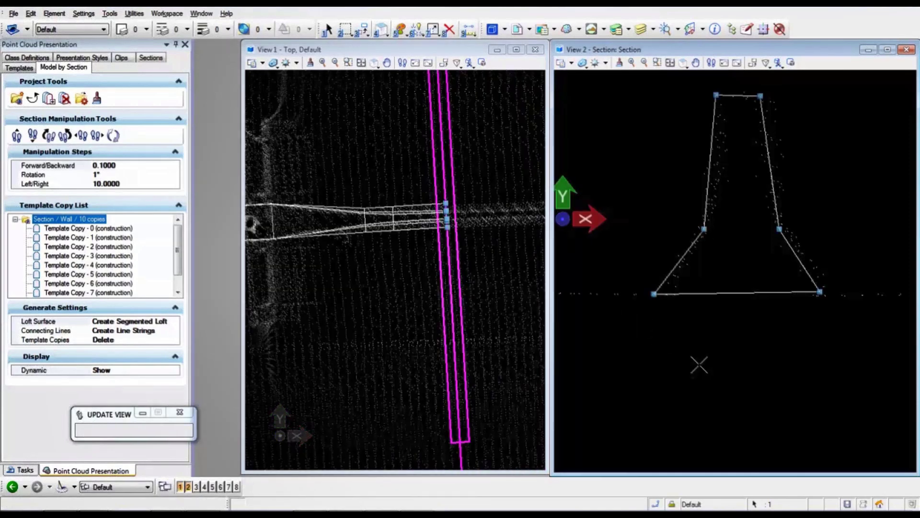
{"action": "key", "text": "Up"}
{"action": "left_click", "coordinate": [17, 136]}
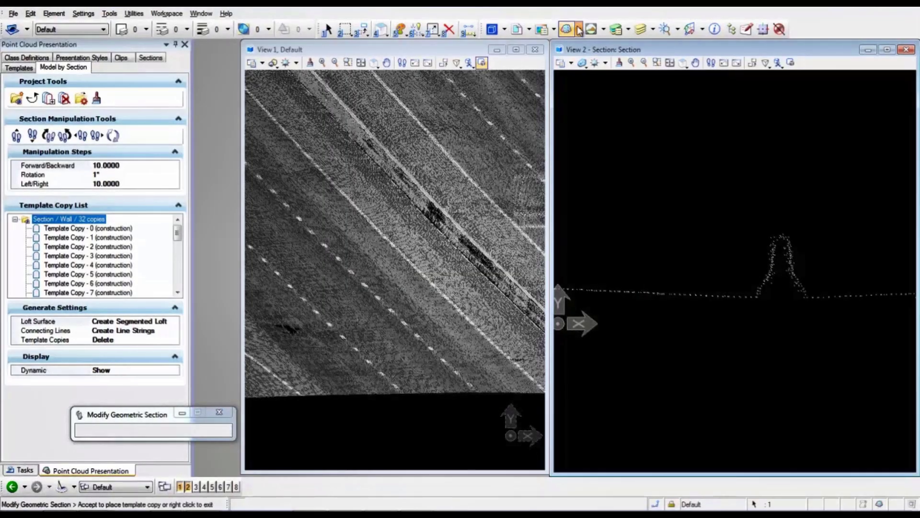
Step: Turn off the display of the 000007.pod point cloud in View 1 to isolate the modelled barrier along its full length
{"action": "left_click", "coordinate": [566, 29]}
{"action": "left_click", "coordinate": [293, 90]}
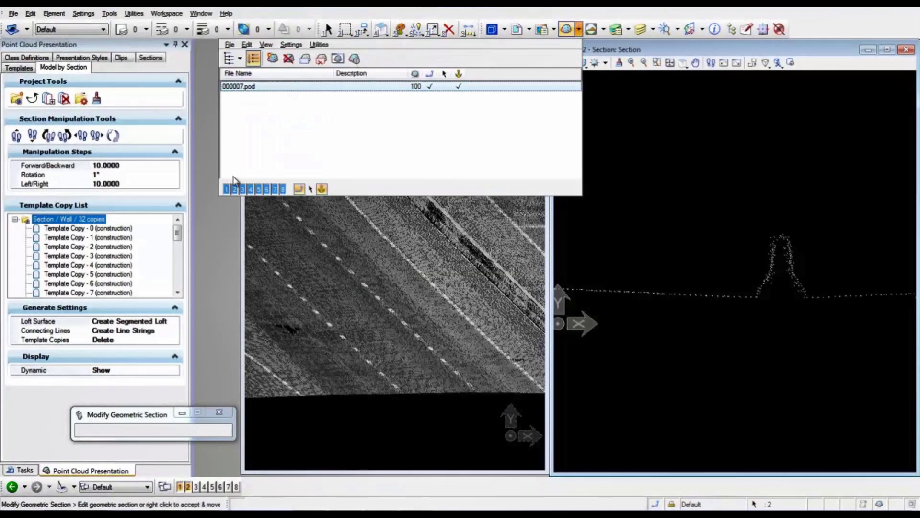
{"action": "left_click", "coordinate": [226, 189]}
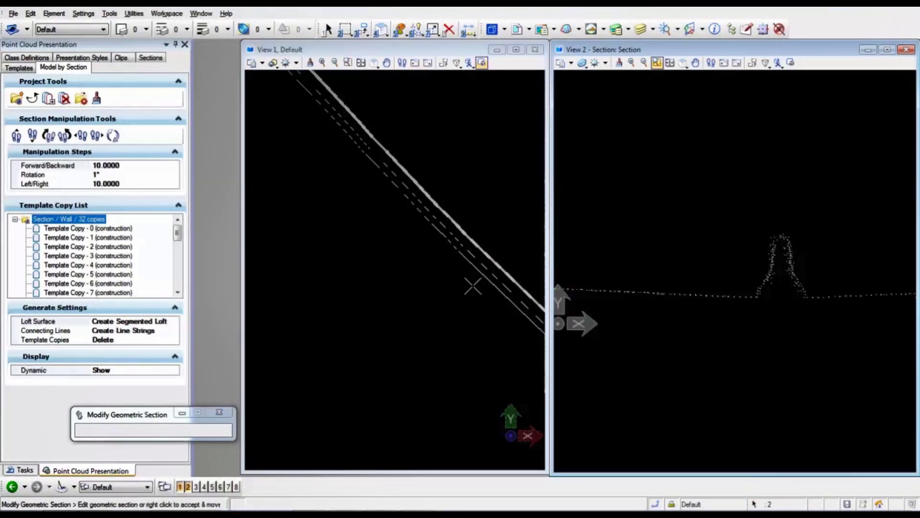
{"action": "middle_click_drag", "start_coordinate": [473, 285], "coordinate": [426, 318]}
{"action": "scroll", "coordinate": [428, 311], "scroll_direction": "down", "scroll_amount": 3}
{"action": "right_click", "coordinate": [458, 266]}
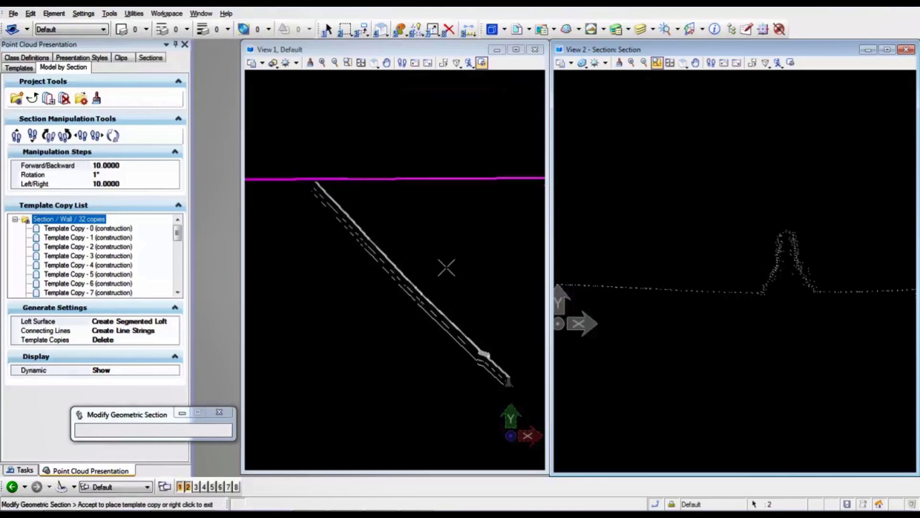
Step: Enable default lighting for the barrier model in View 1
{"action": "left_click", "coordinate": [262, 64]}
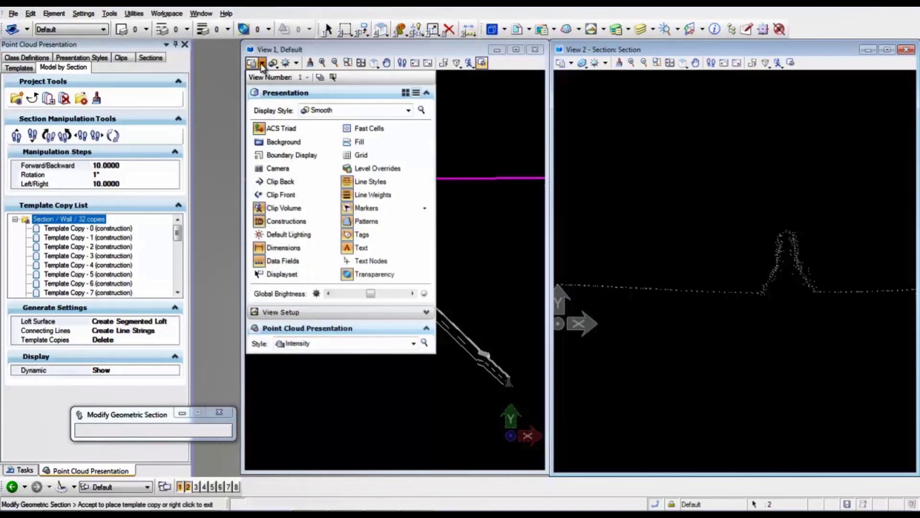
{"action": "left_click", "coordinate": [286, 63]}
{"action": "left_click", "coordinate": [290, 80]}
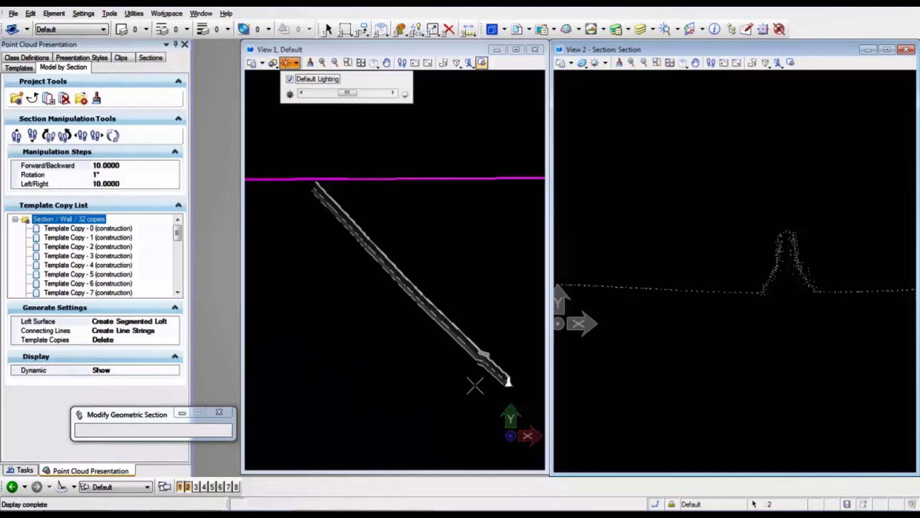